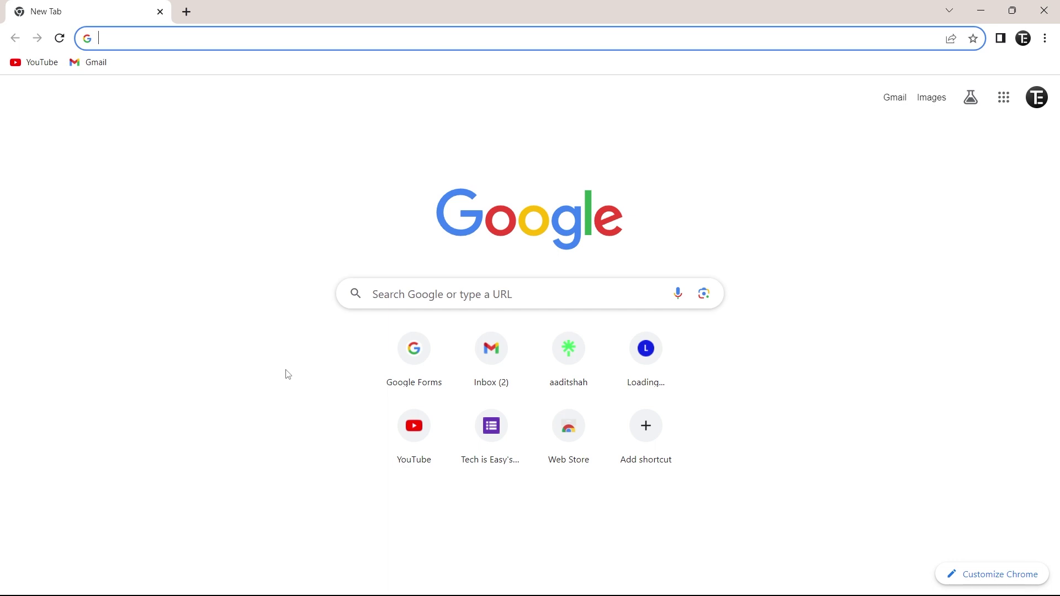
Search Google for 'todoist download' and open Todoist's downloads page, scrolling to the desktop options.
type("todoits")
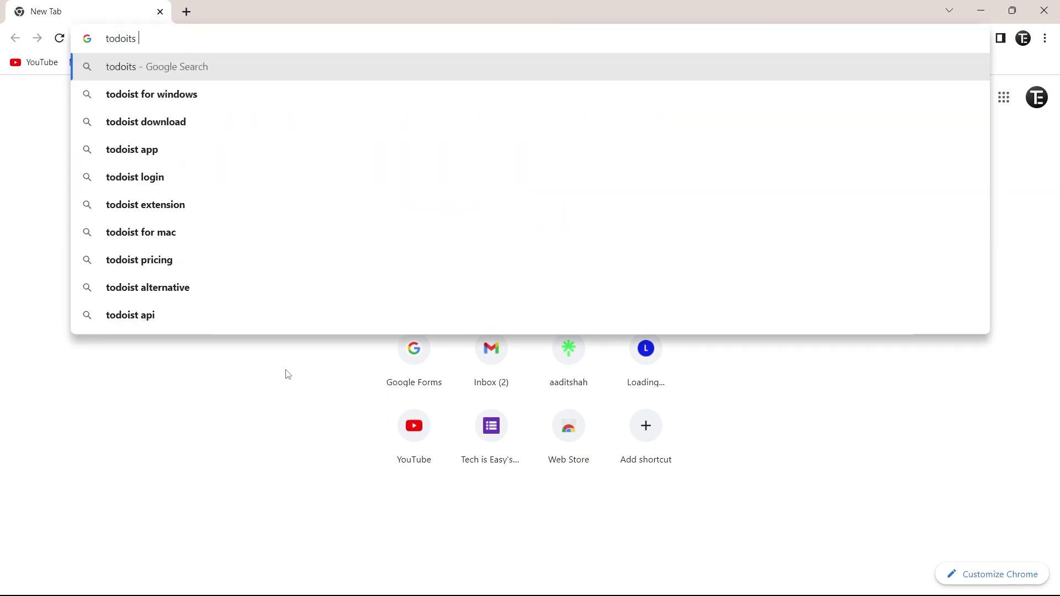
key("BackSpace")
key("BackSpace")
key("BackSpace")
type("ist")
key("Return")
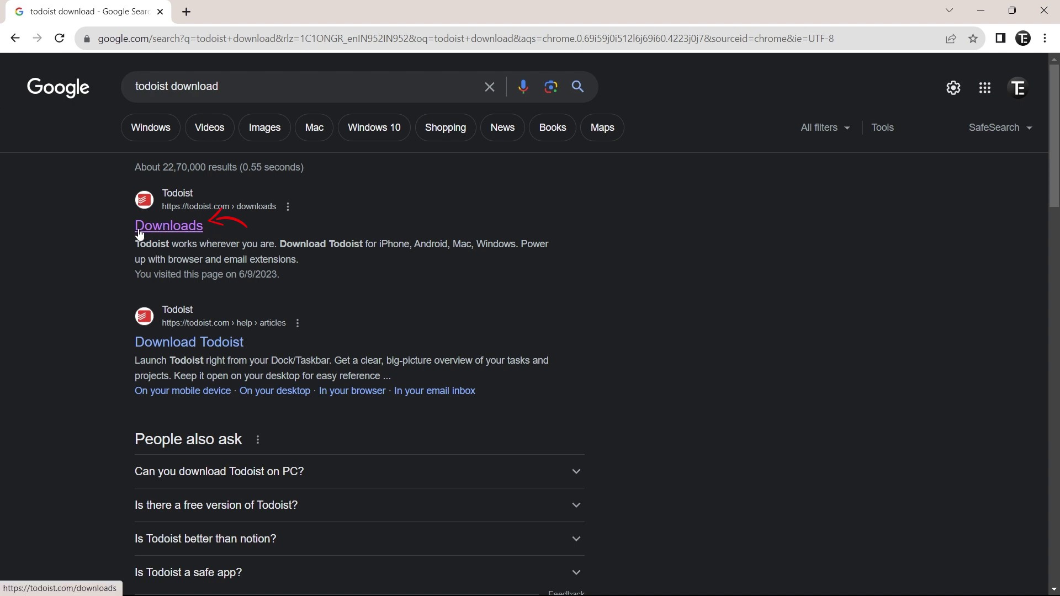
left_click(166, 237)
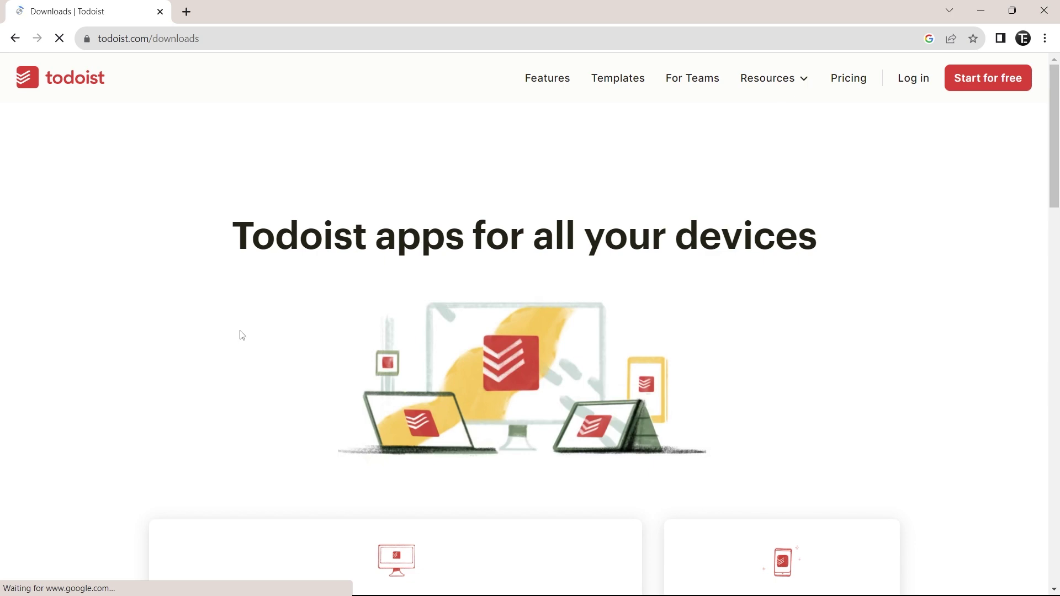
scroll(241, 336, "down", 4)
scroll(418, 232, "down", 2)
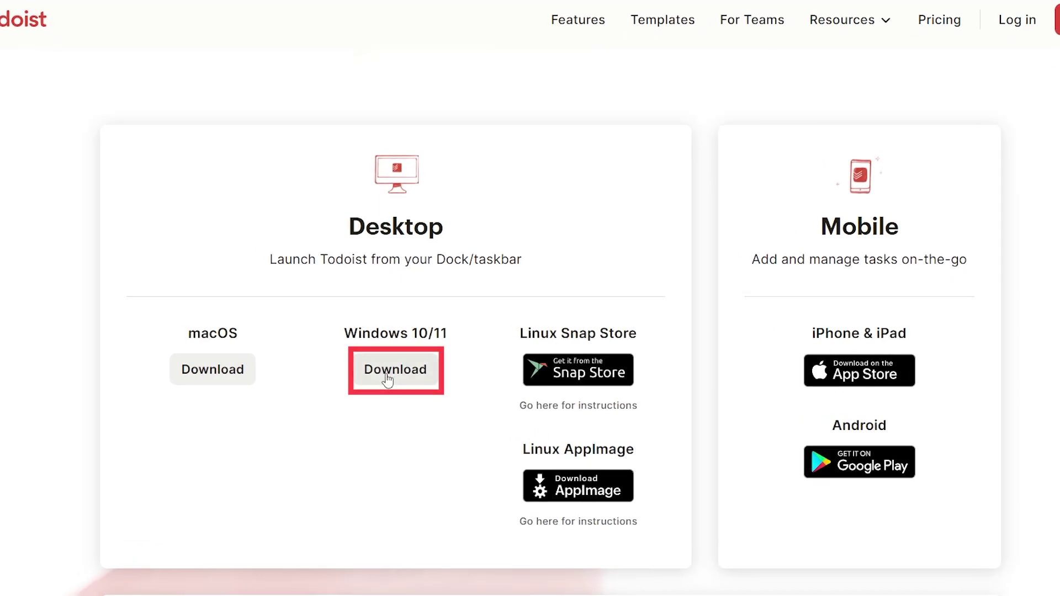
Download the Windows 10/11 desktop app and sign up to Todoist with a Google account.
left_click(387, 379)
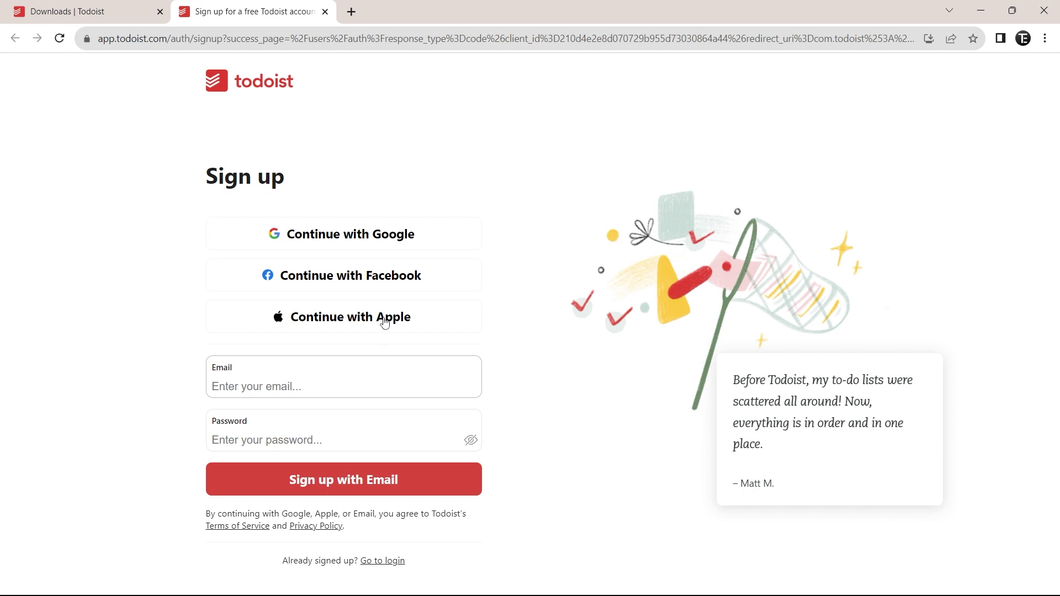
left_click(376, 237)
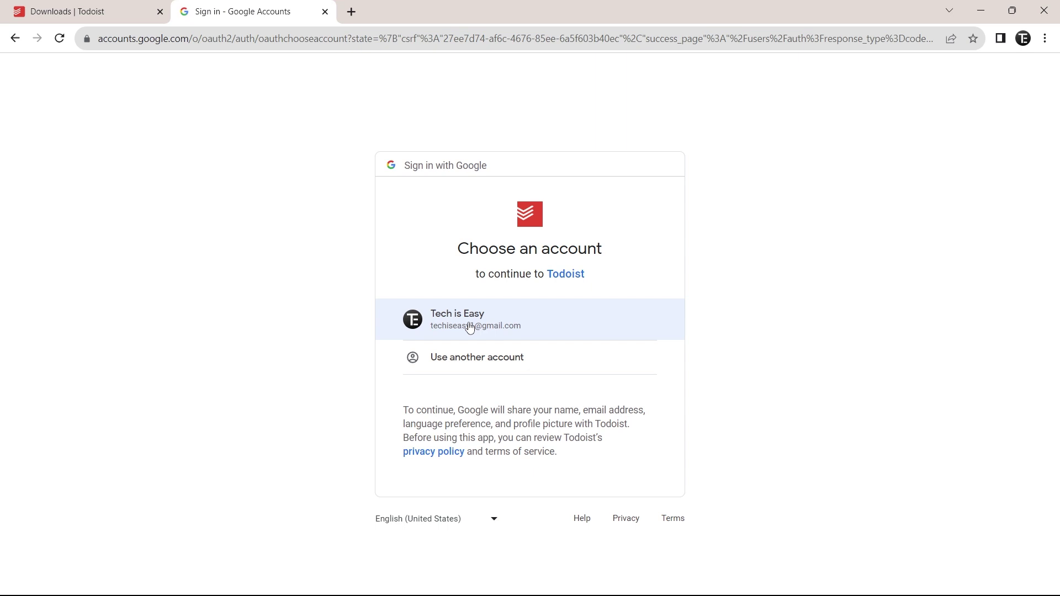
left_click(470, 328)
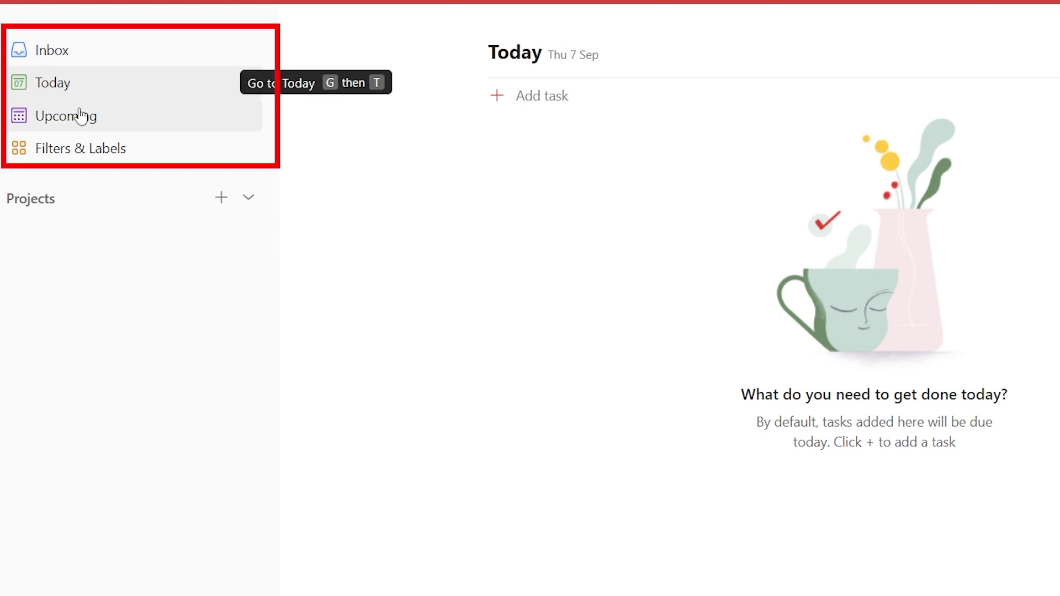
View the Upcoming calendar, then open the profile menu and close it again.
left_click(88, 132)
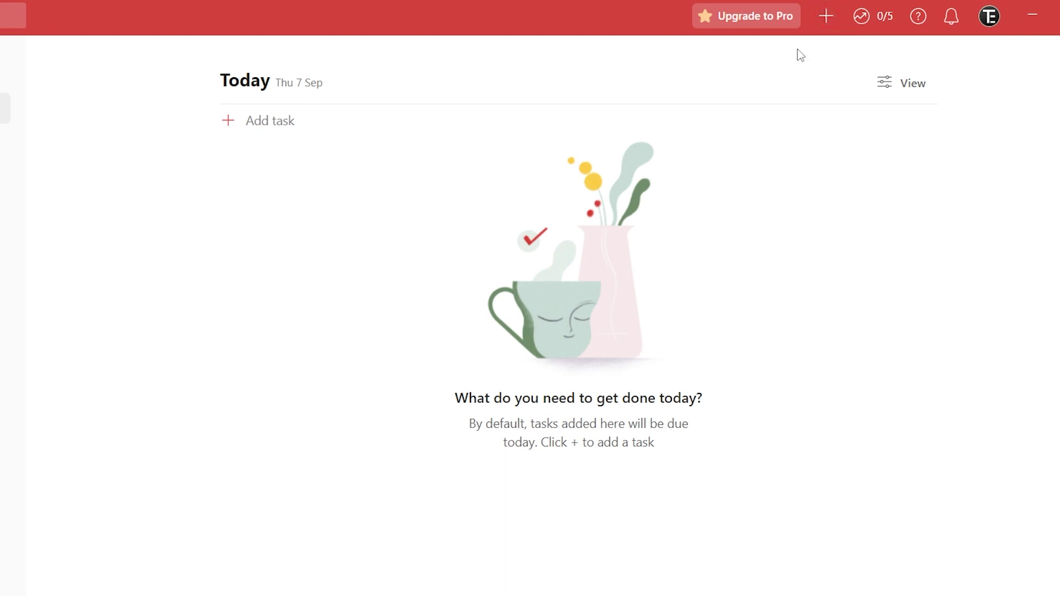
left_click(989, 25)
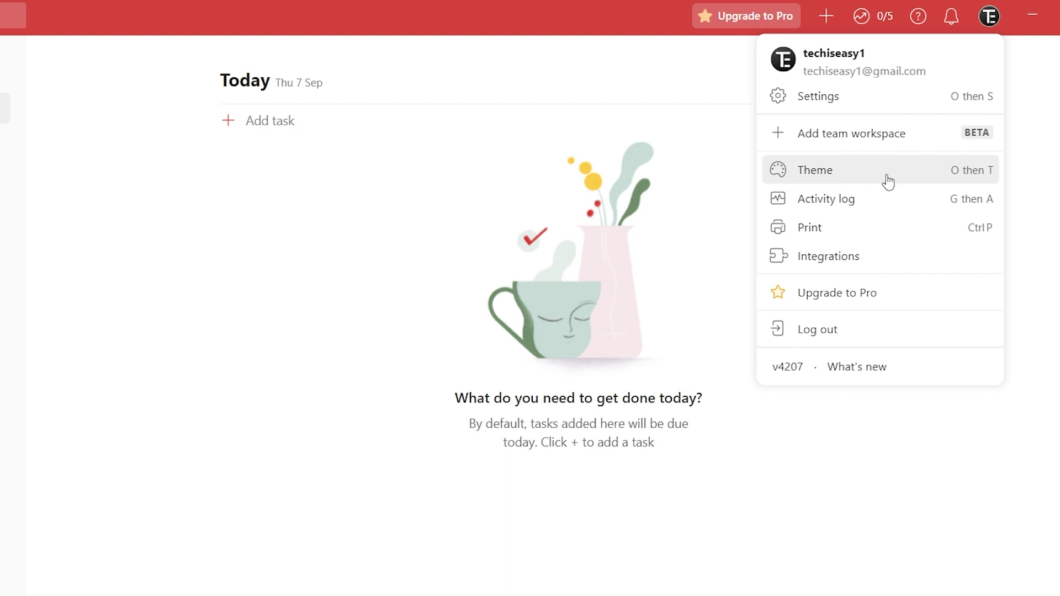
left_click(299, 360)
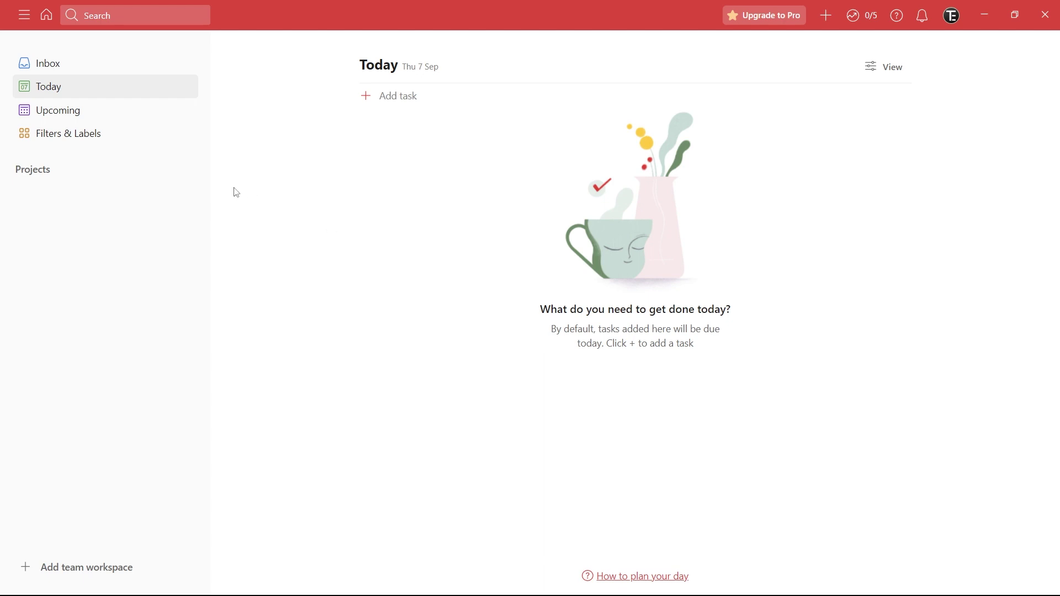
Add a project called 'Work' with Teal colour and Board view.
left_click(169, 169)
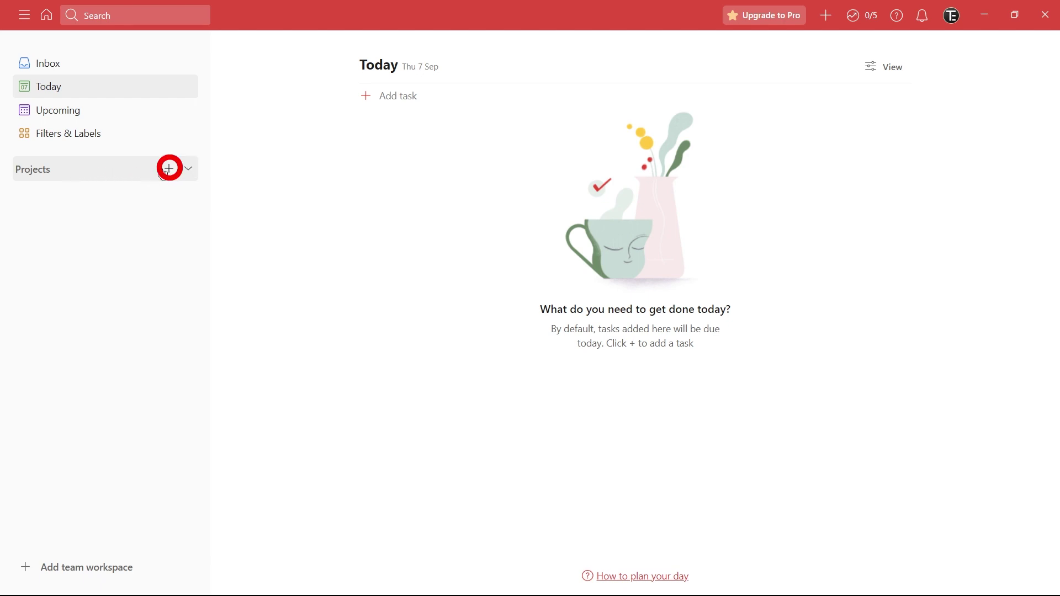
left_click(169, 168)
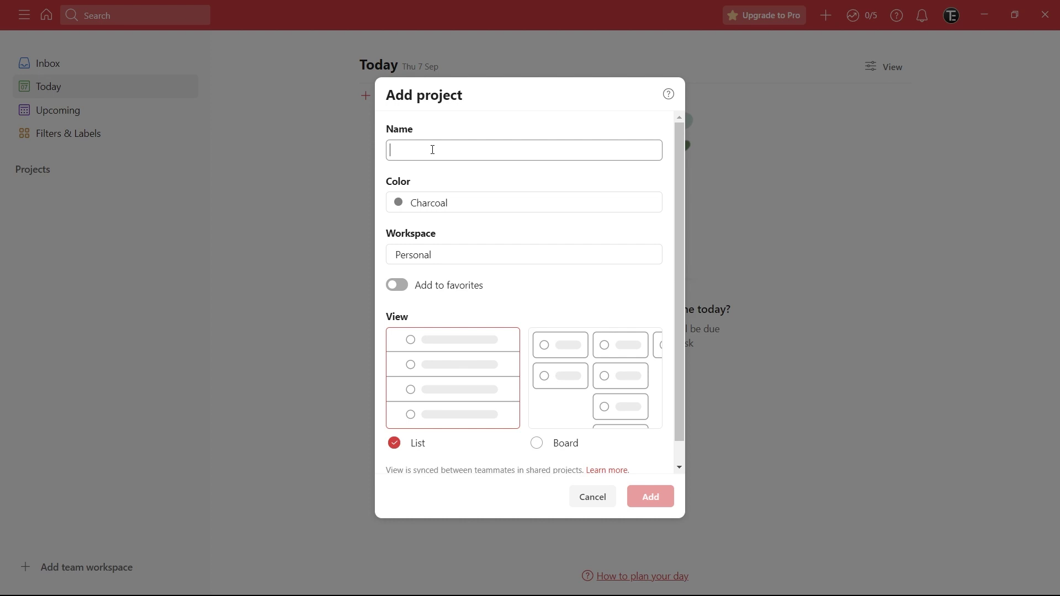
type("Work")
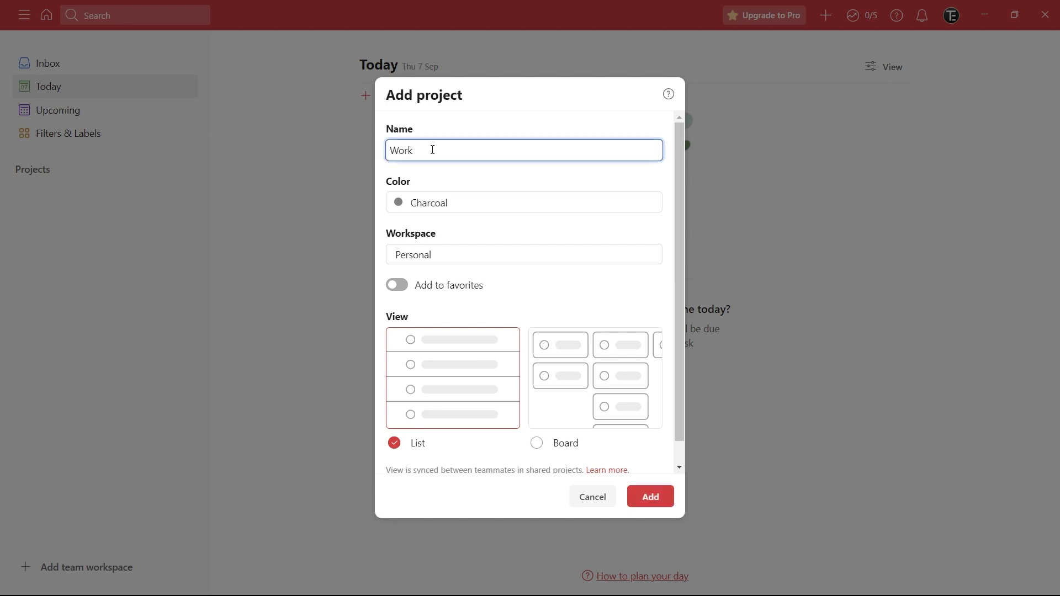
left_click(433, 209)
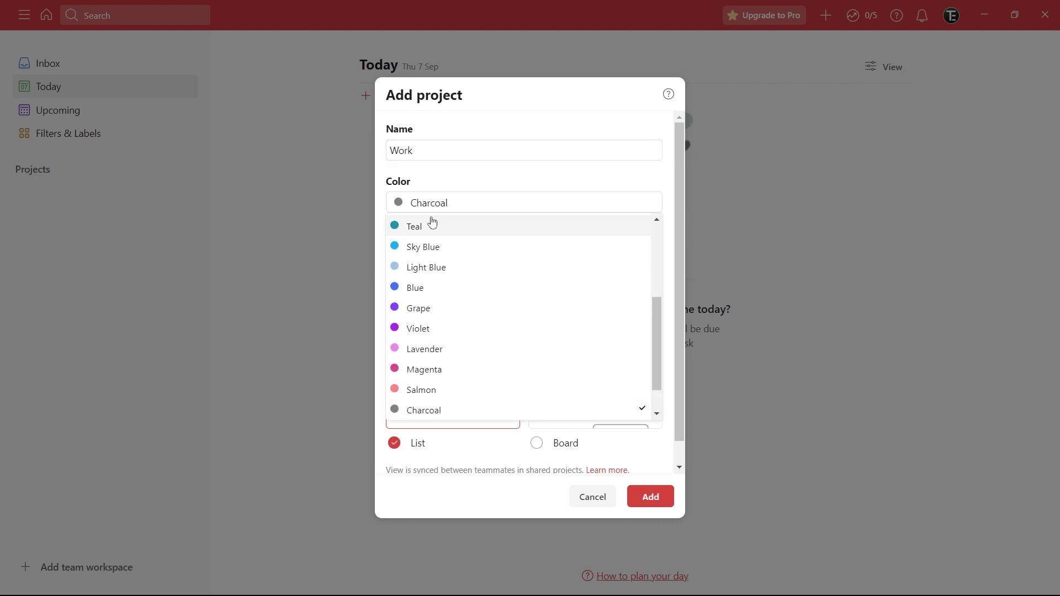
left_click(433, 228)
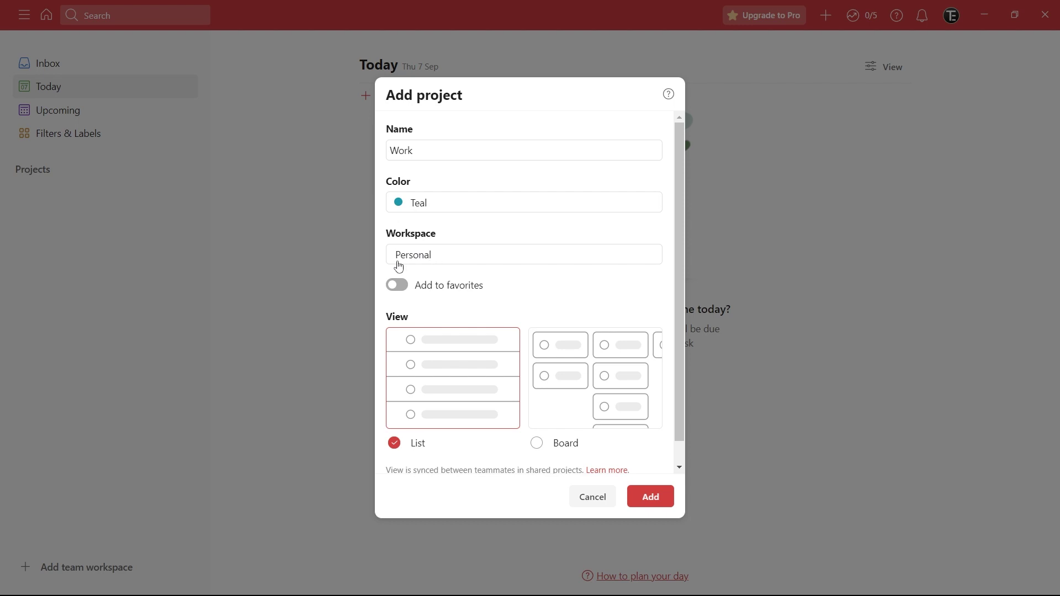
scroll(486, 274, "down", 1)
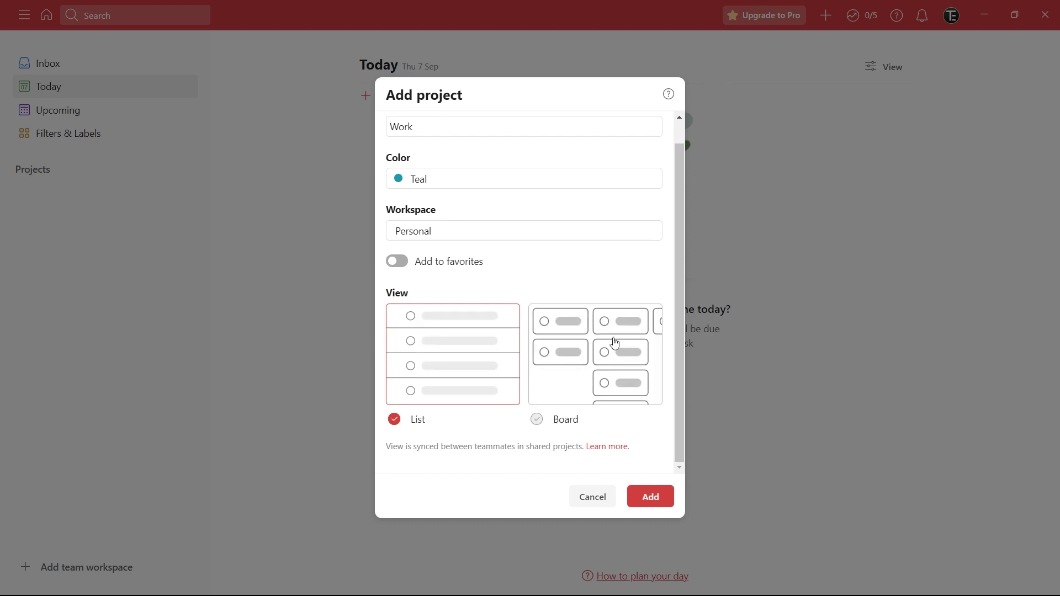
left_click(568, 394)
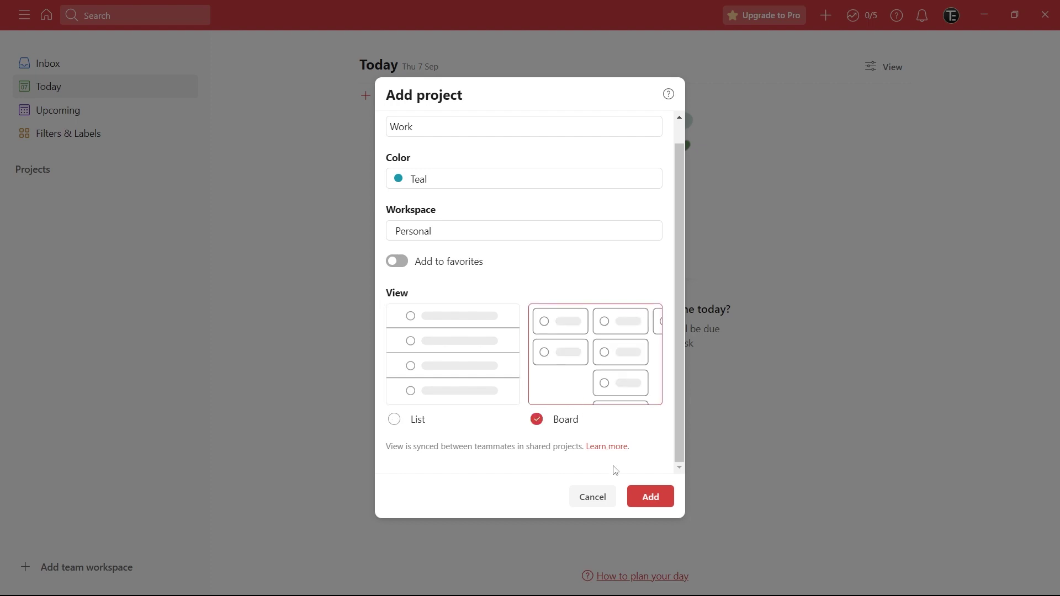
left_click(652, 502)
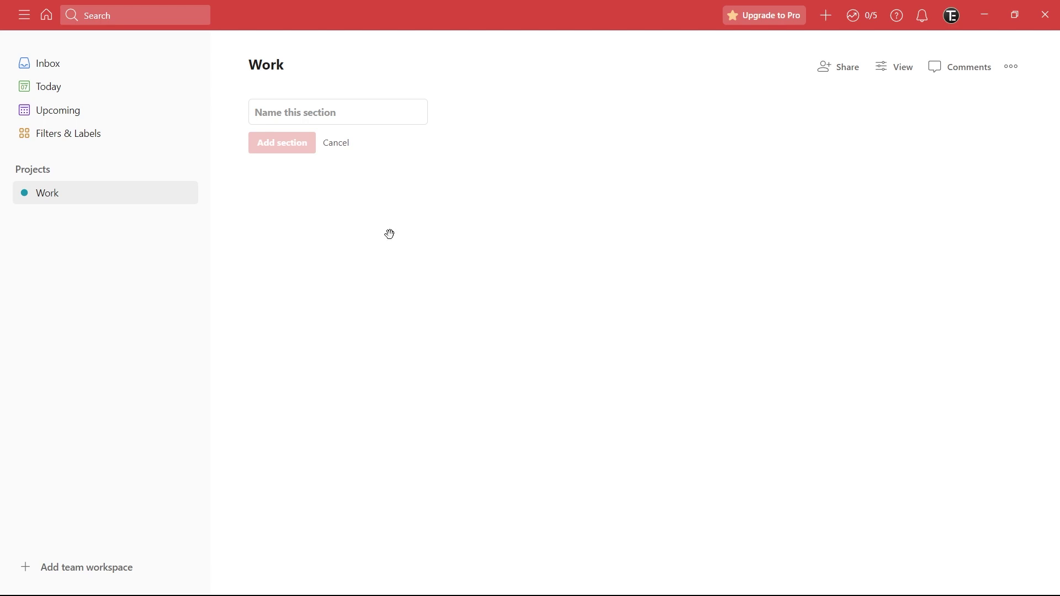
Add the sections 'Meetings', 'Projects' and 'Others' to the Work board.
left_click(293, 111)
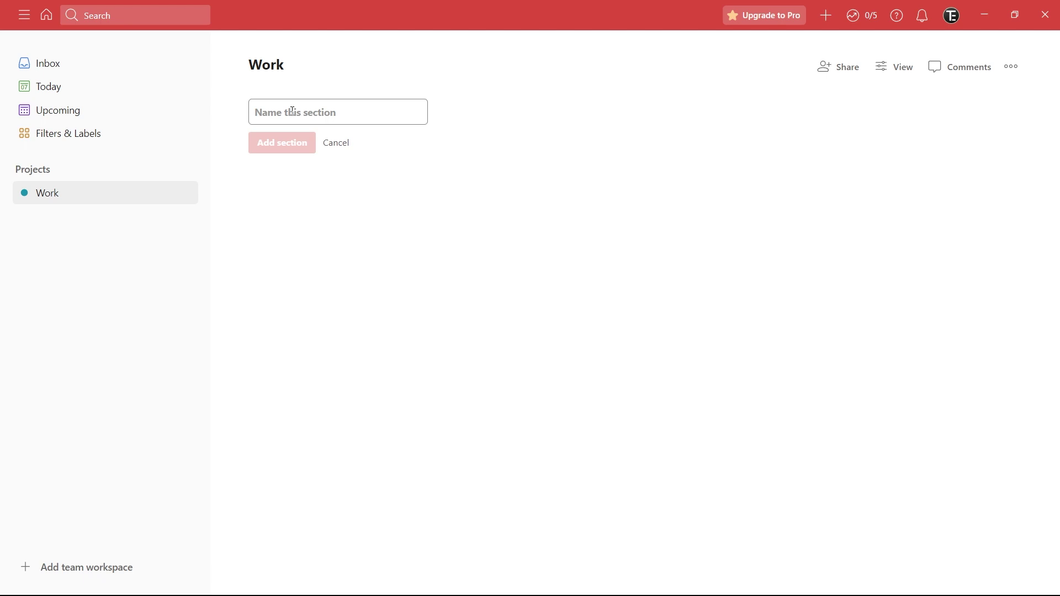
type("Meetings")
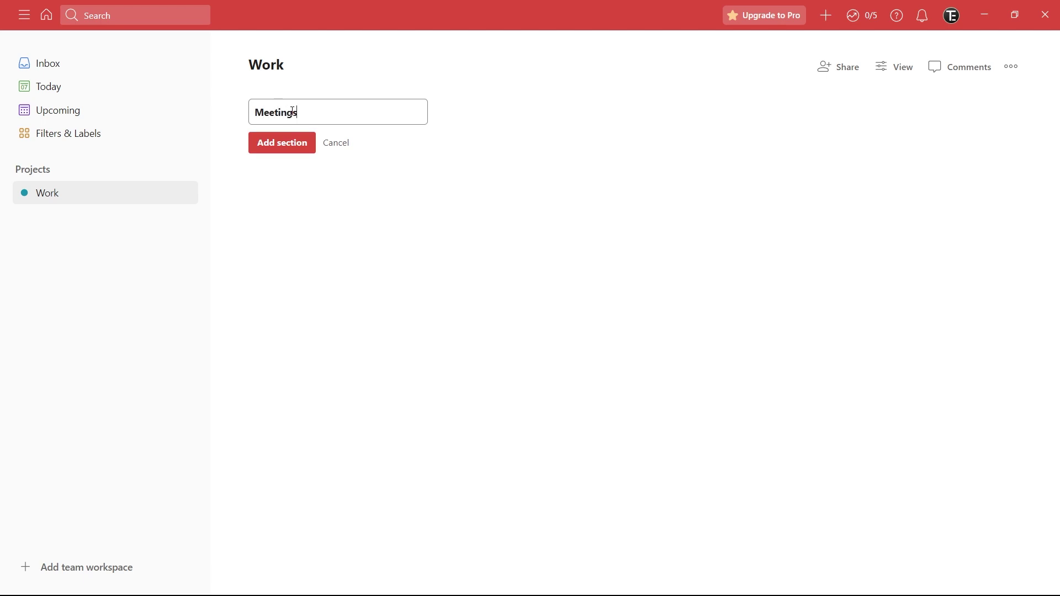
left_click(279, 144)
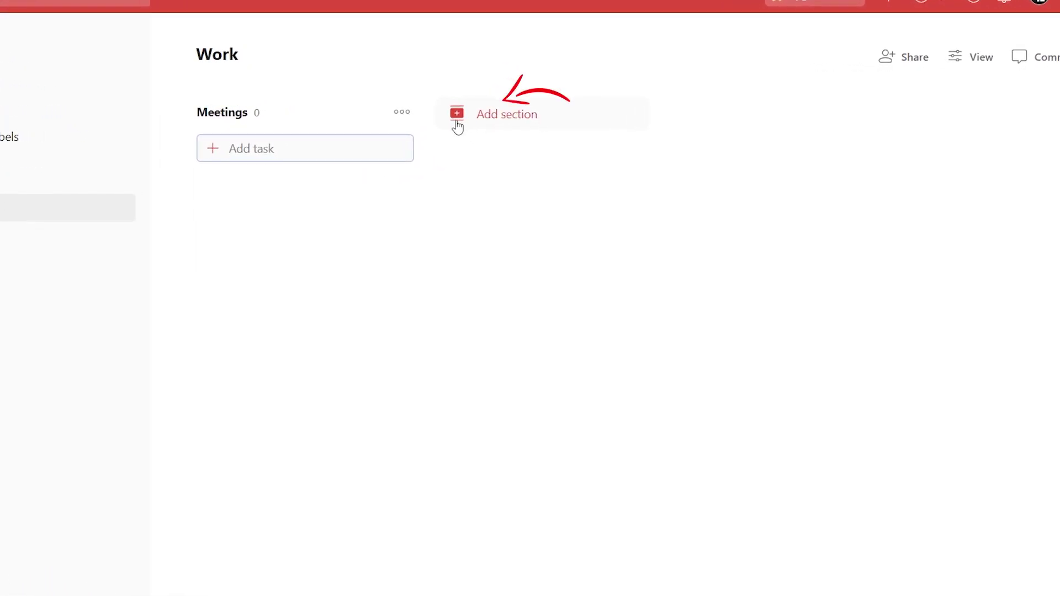
left_click(496, 121)
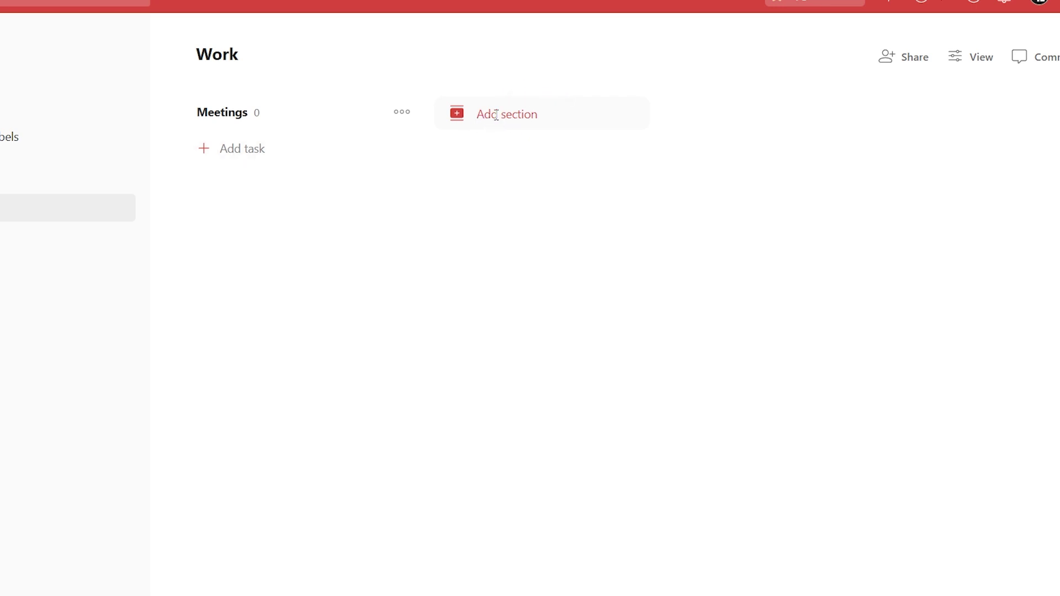
type("Projects")
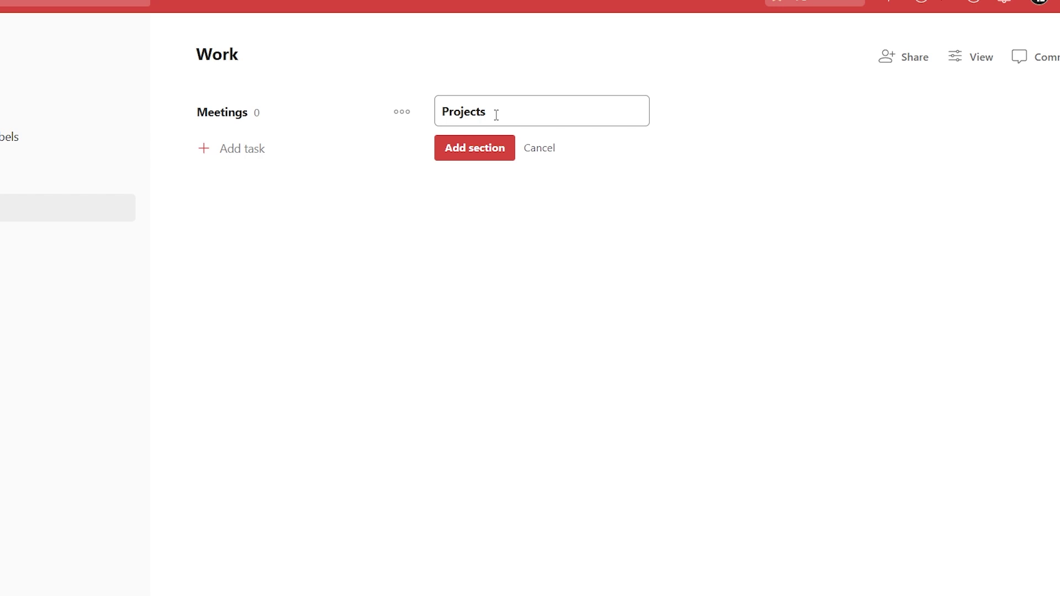
key("Return")
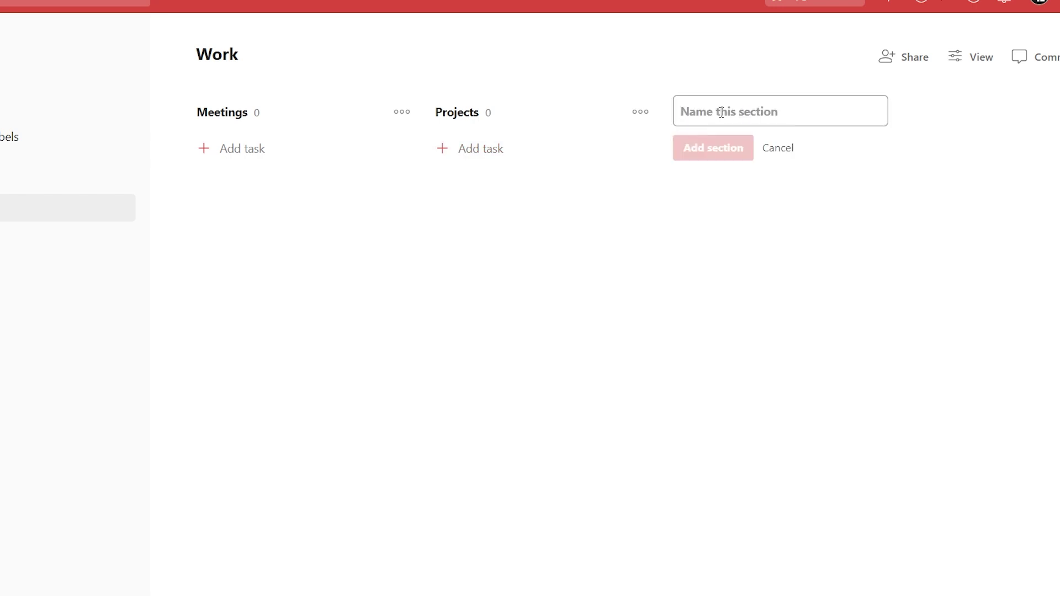
type("Others")
key("Return")
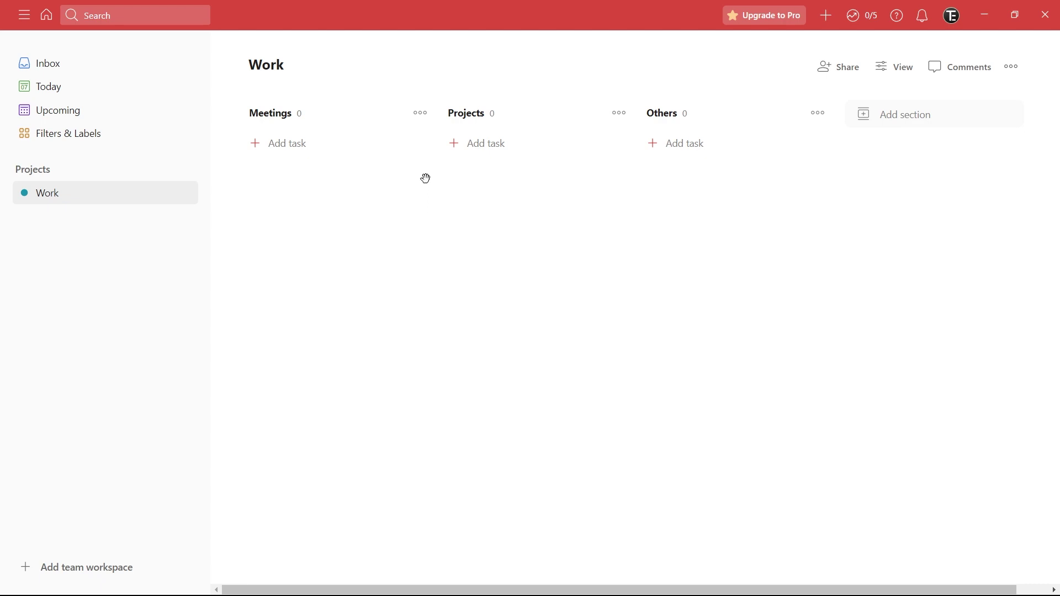
left_click(423, 118)
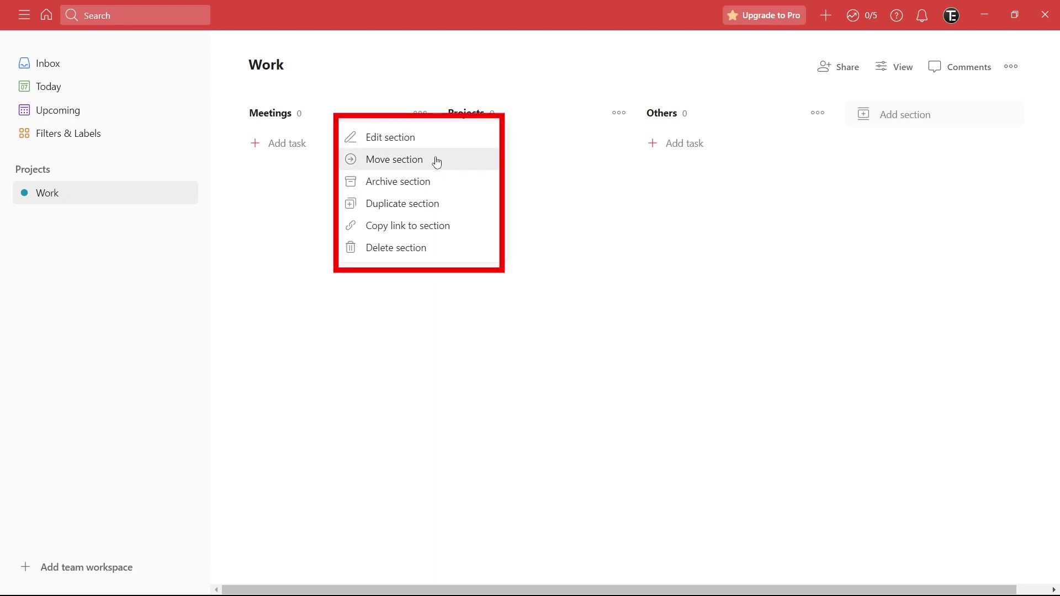
left_click(418, 271)
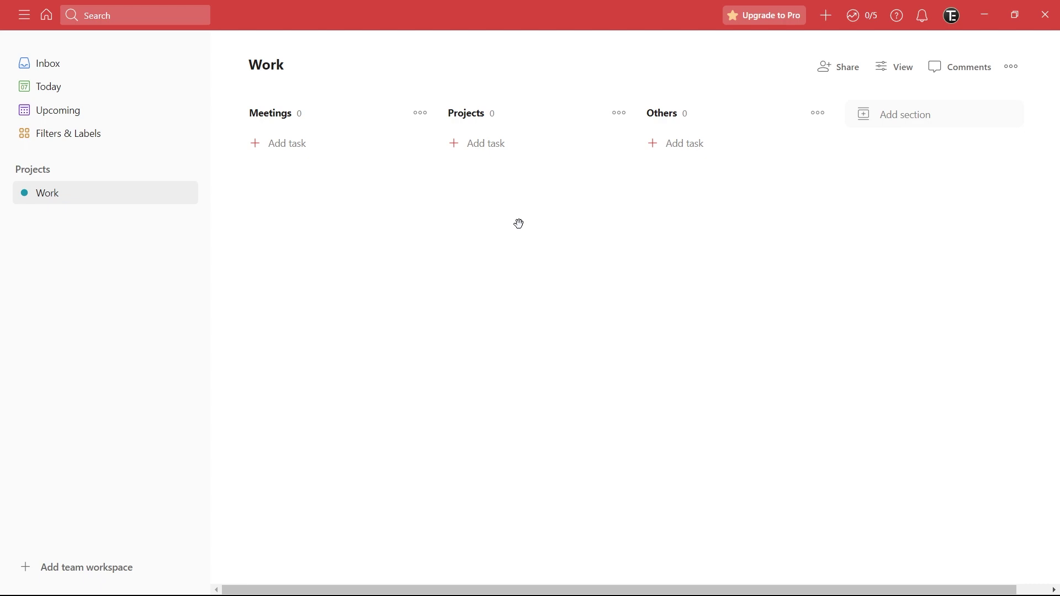
left_click(830, 68)
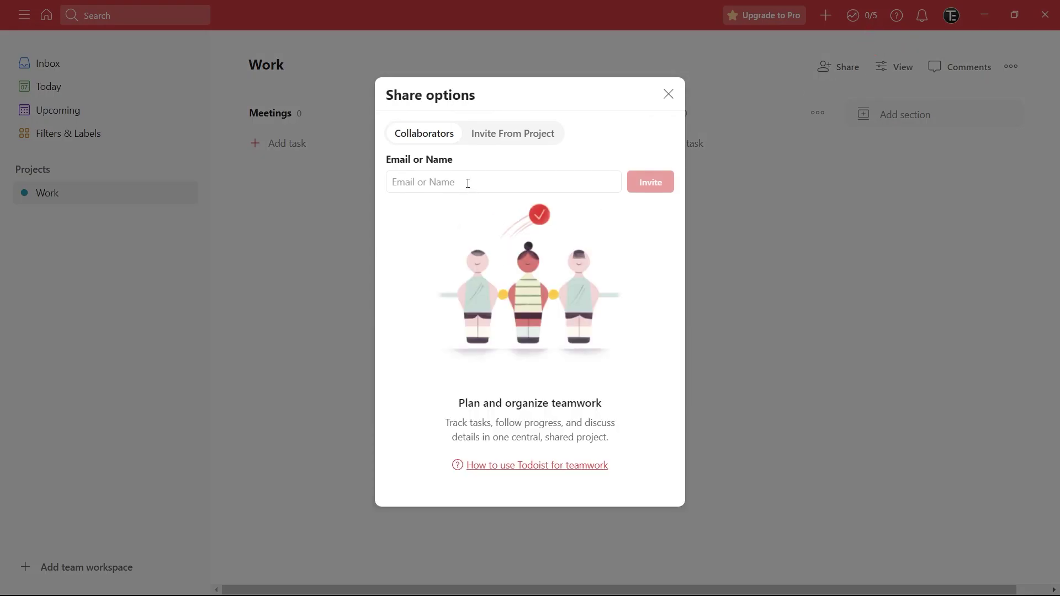
left_click(668, 93)
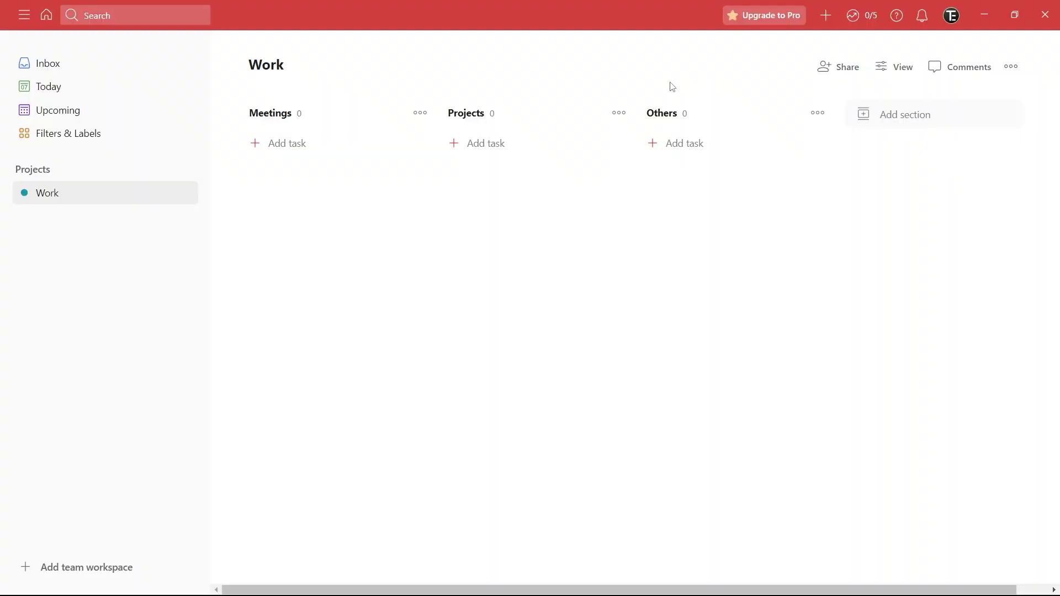
left_click(904, 72)
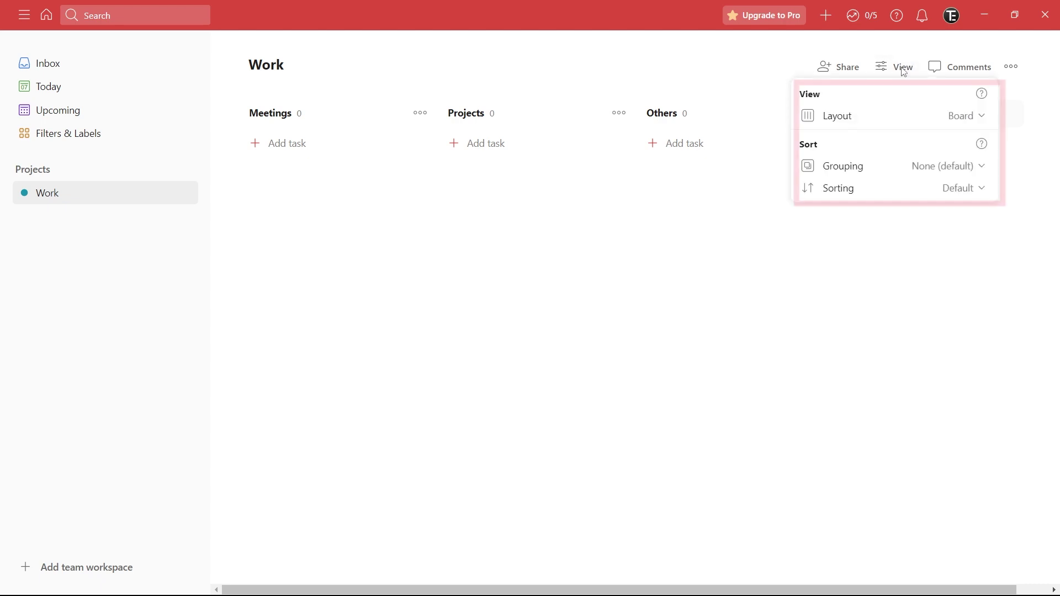
left_click(975, 117)
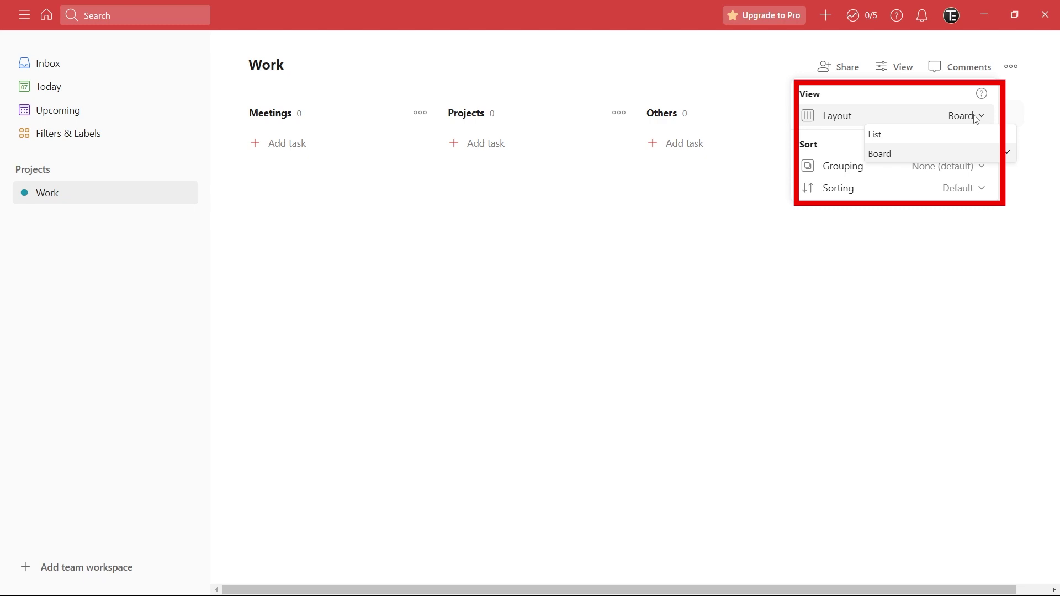
left_click(840, 156)
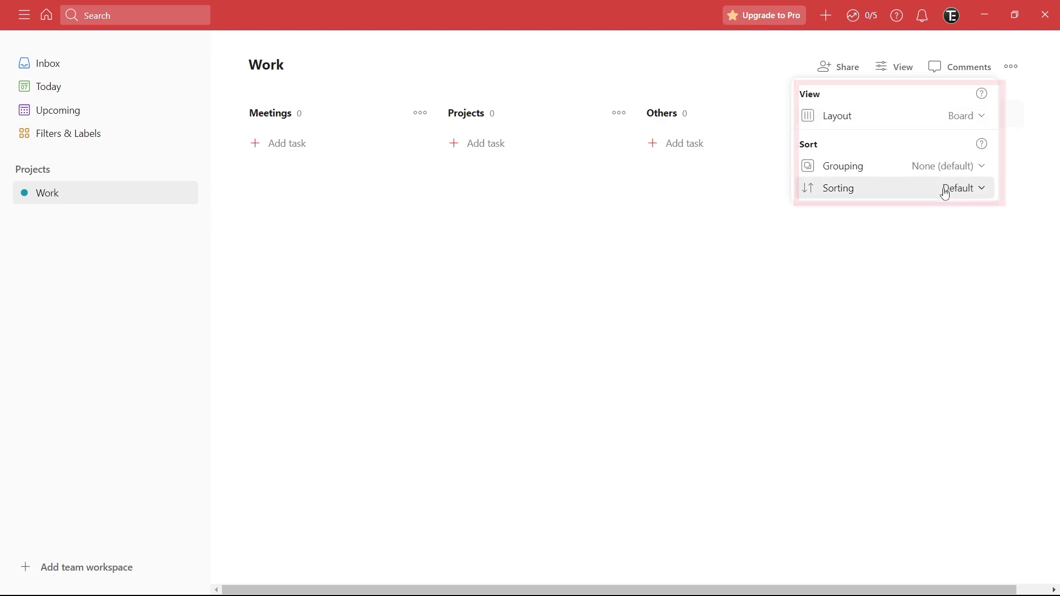
left_click(371, 218)
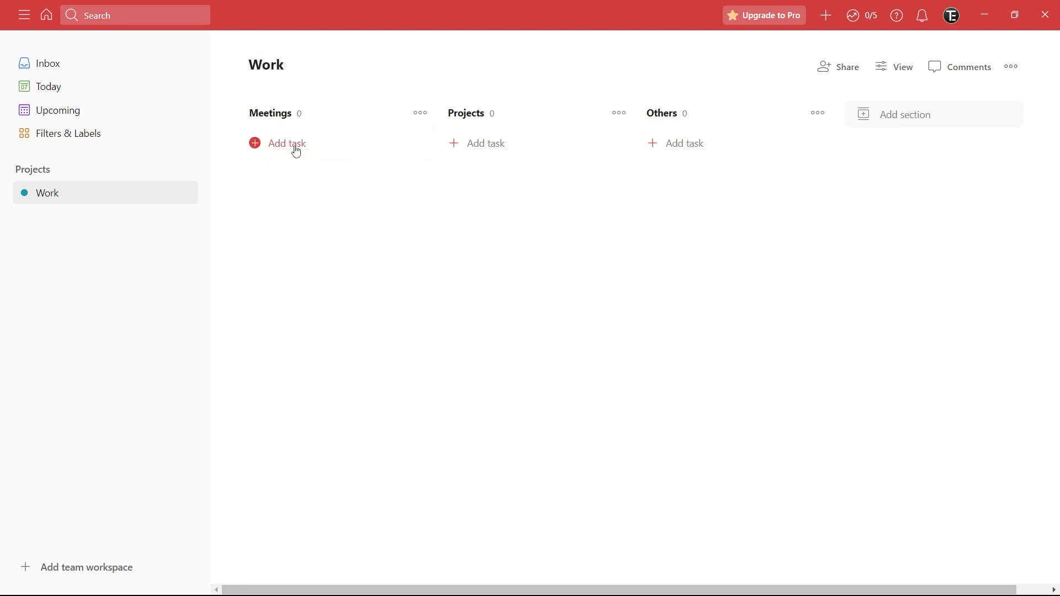
Draft 'Meeting with team' in Meetings, trying date phrases before settling on 'every weekday'.
left_click(258, 146)
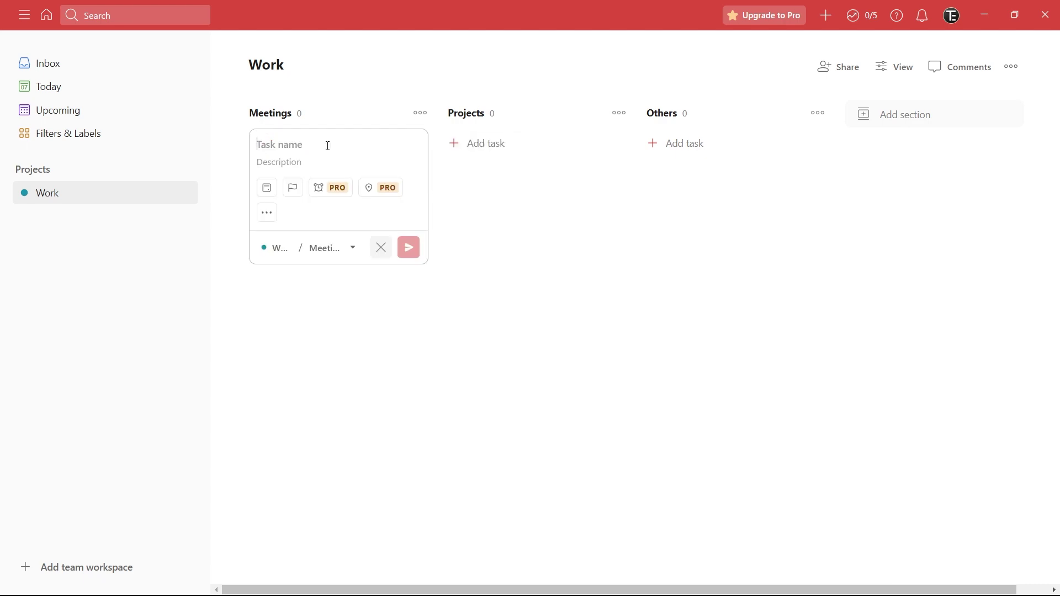
type("Meeting with team")
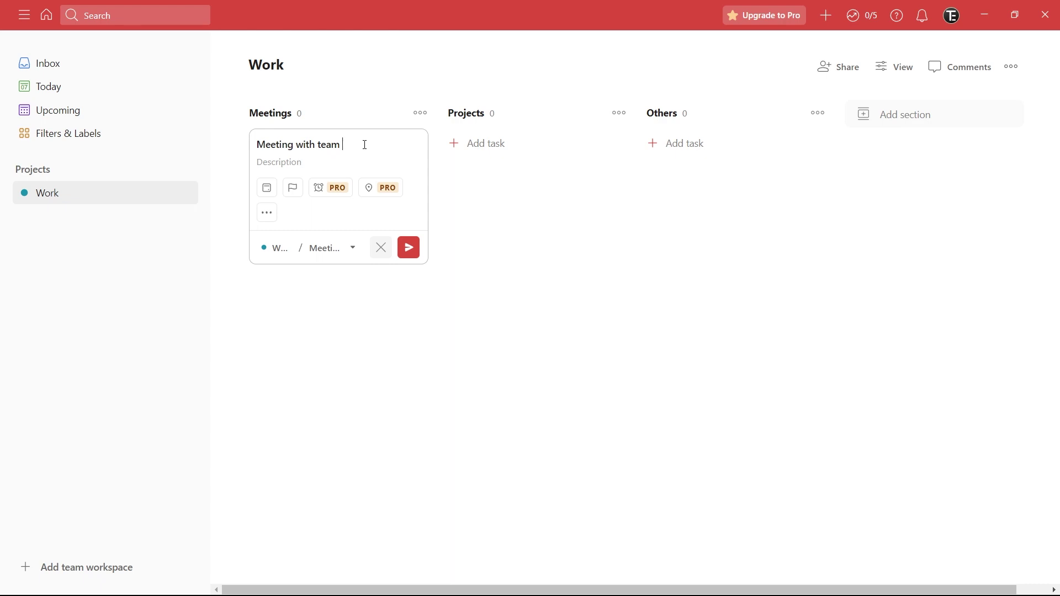
type("in 3 days")
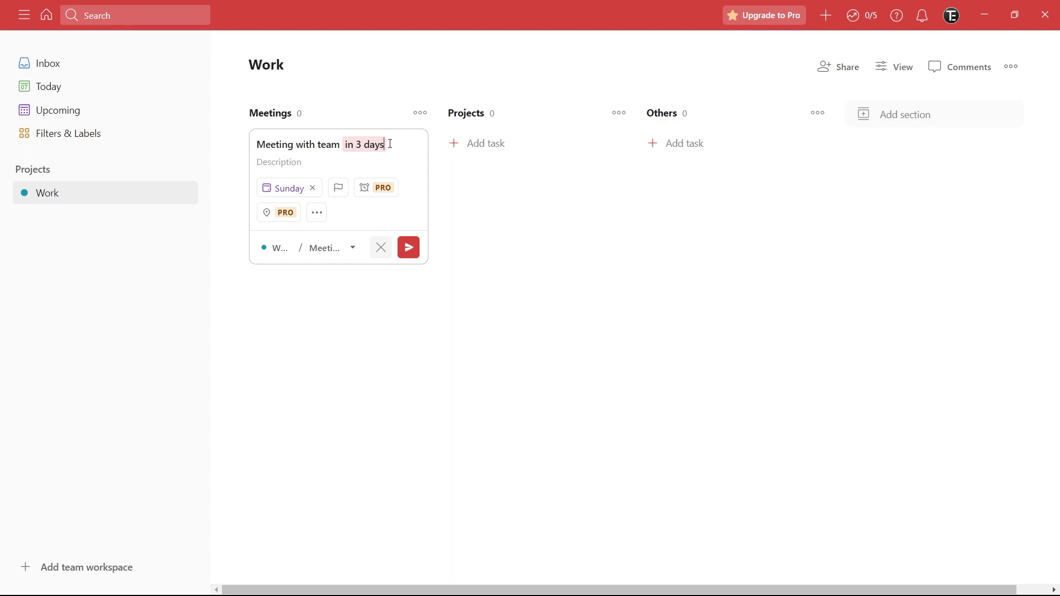
key("BackSpace")
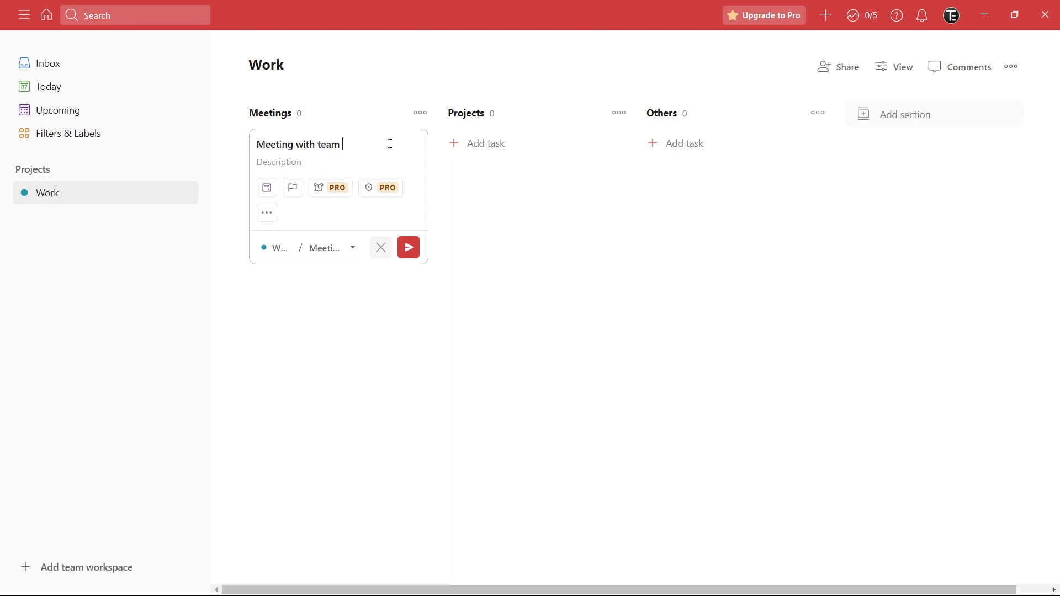
type("on 10th sep")
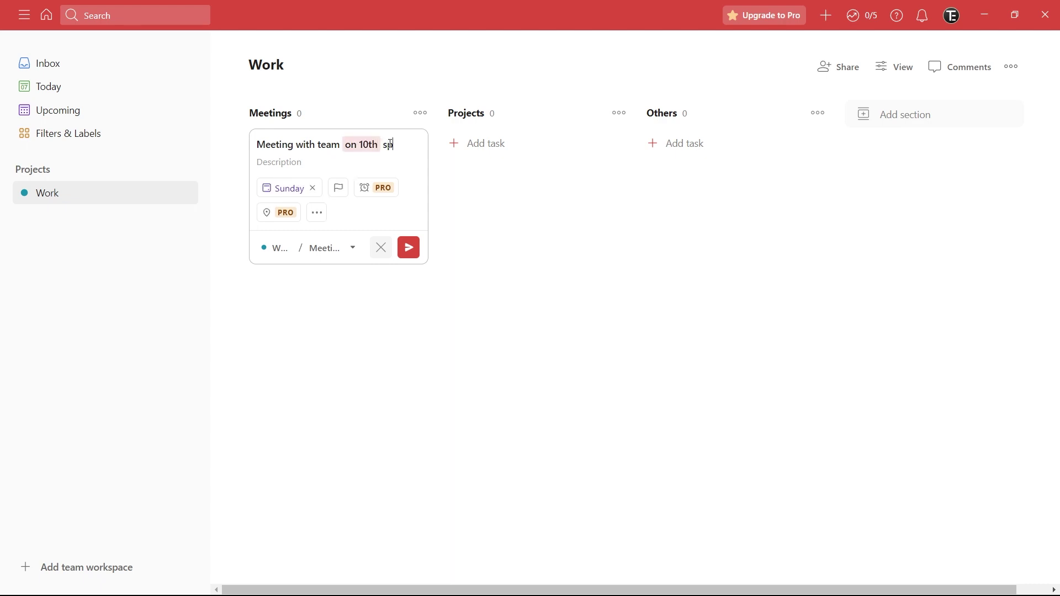
type("tember")
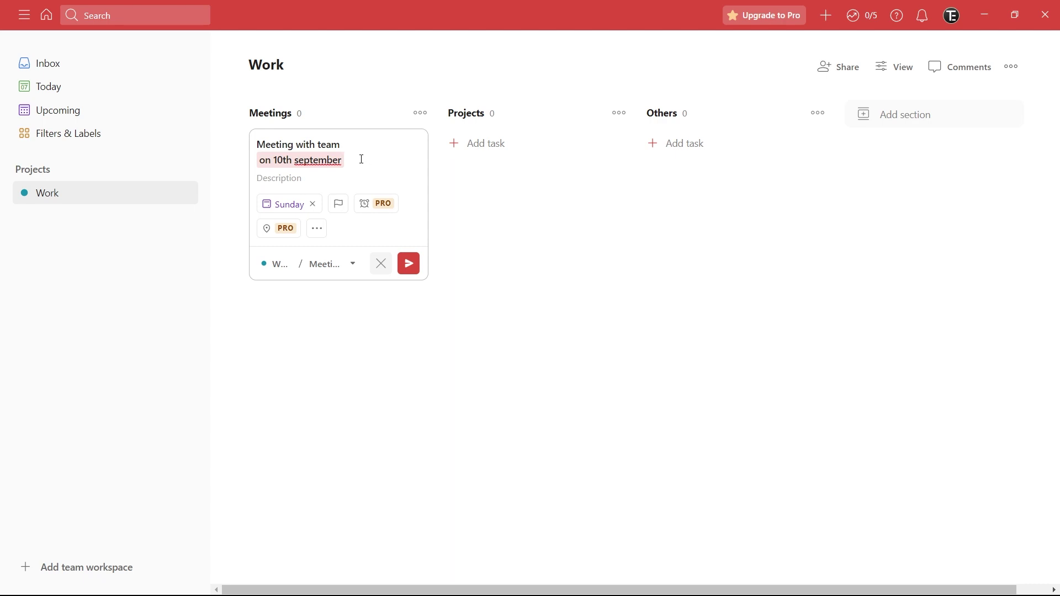
left_click_drag(361, 159, 259, 158)
key("BackSpace")
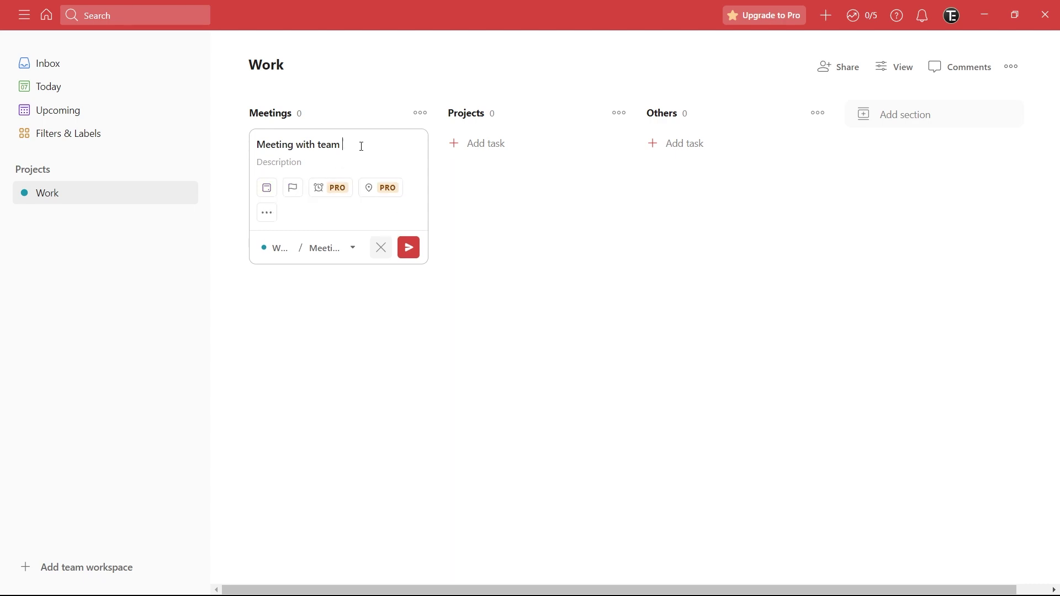
type("every weekday")
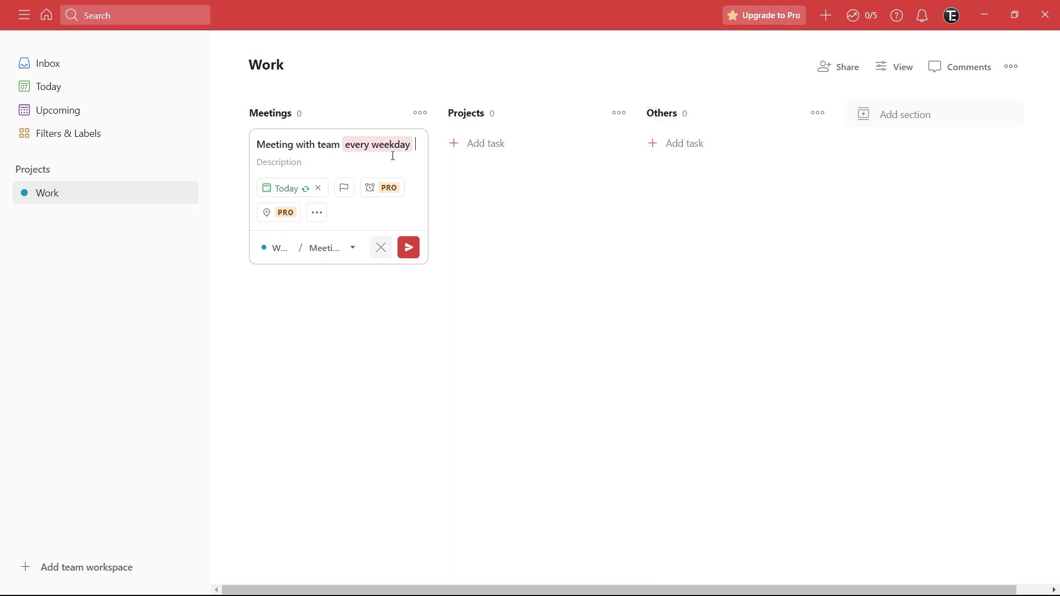
left_click(280, 190)
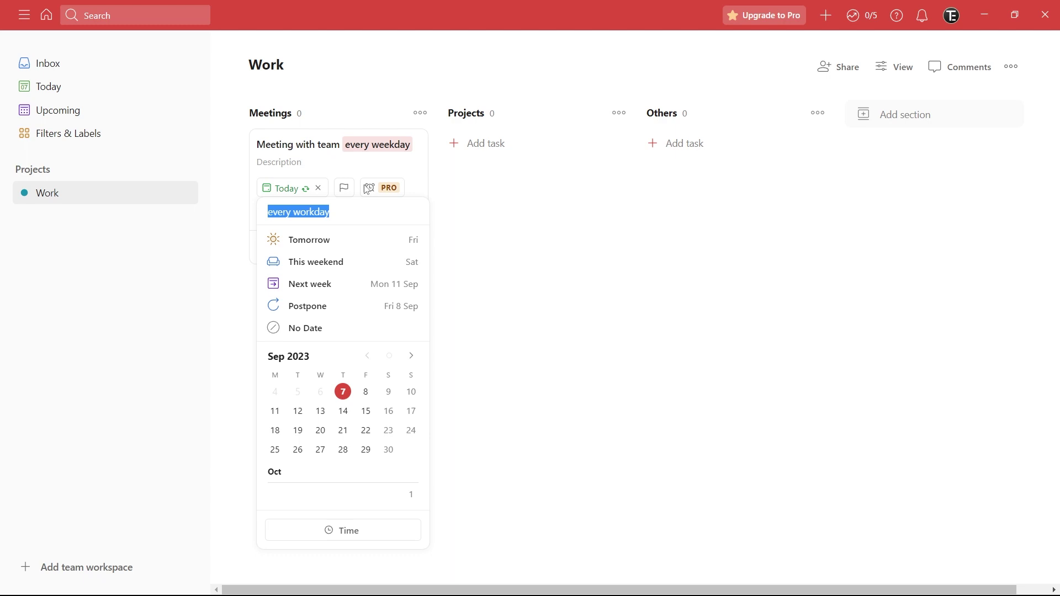
Give the meeting task Priority 1, add it, and save it as 'Meeting with team, p1'.
left_click(353, 162)
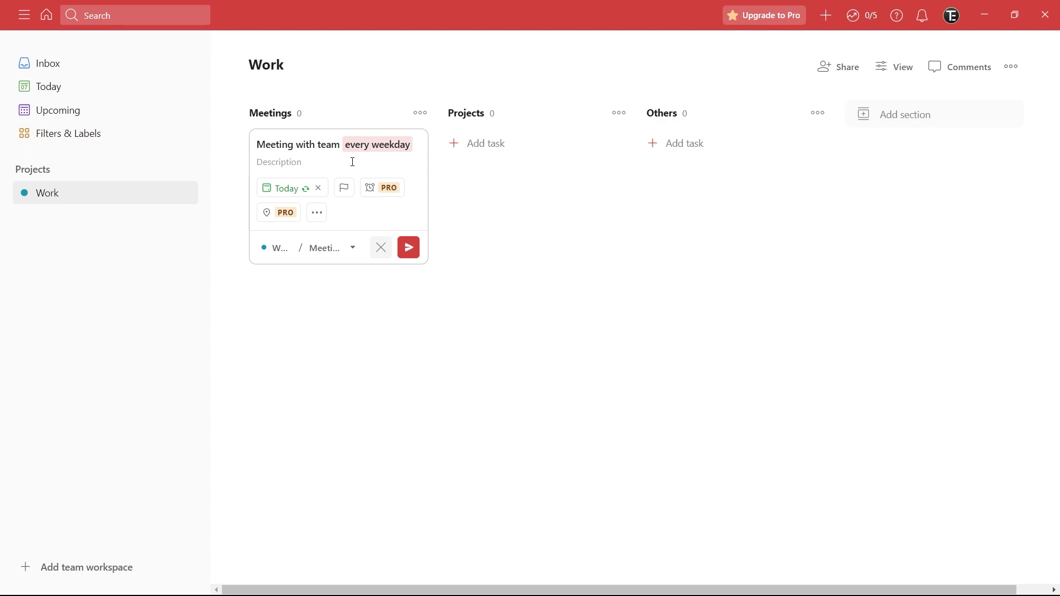
left_click(343, 189)
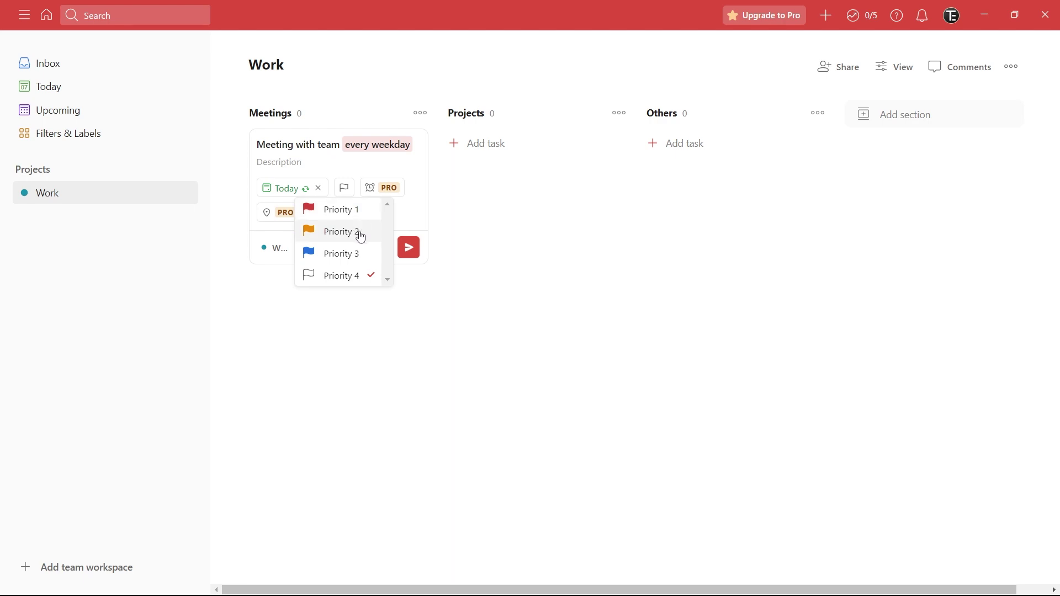
left_click(325, 216)
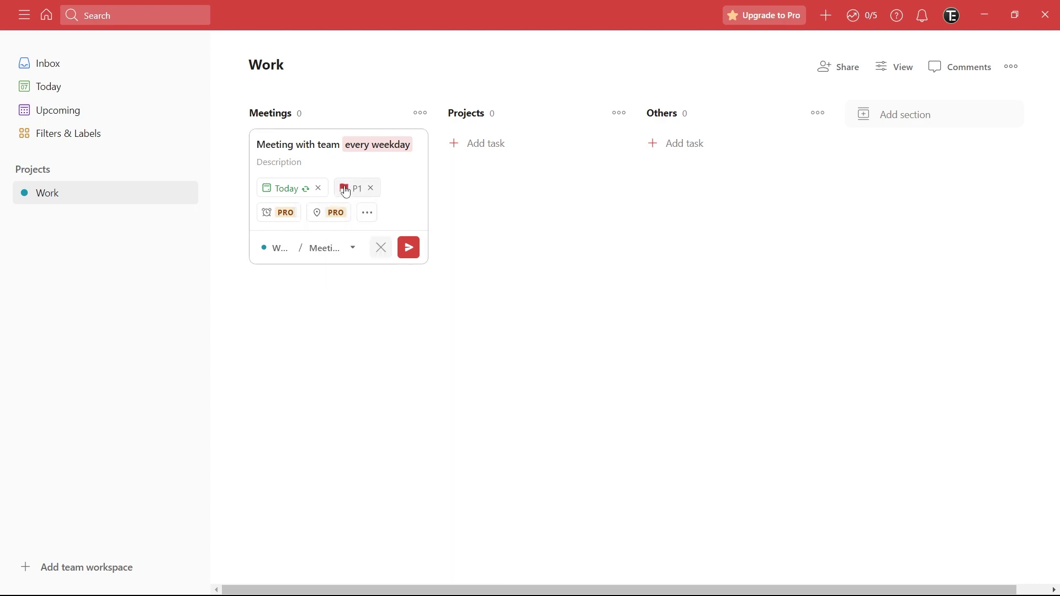
key("Return")
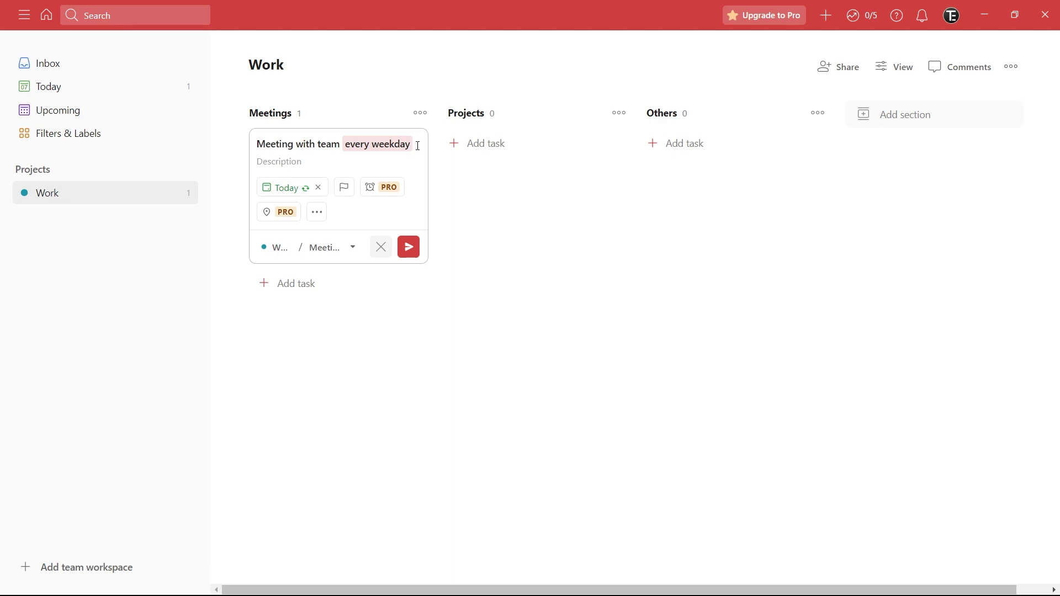
type("p1")
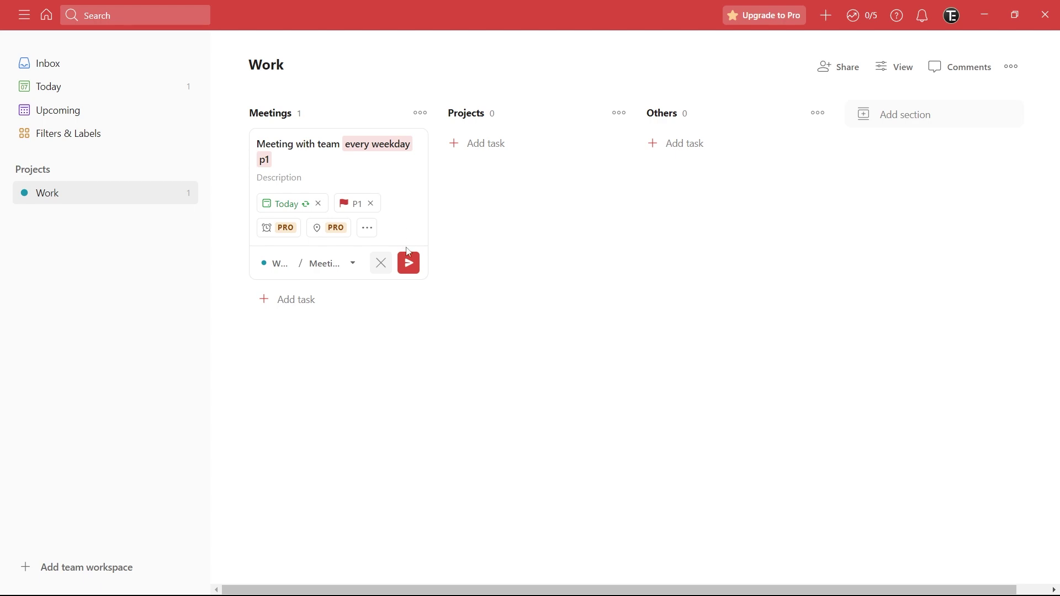
left_click(409, 264)
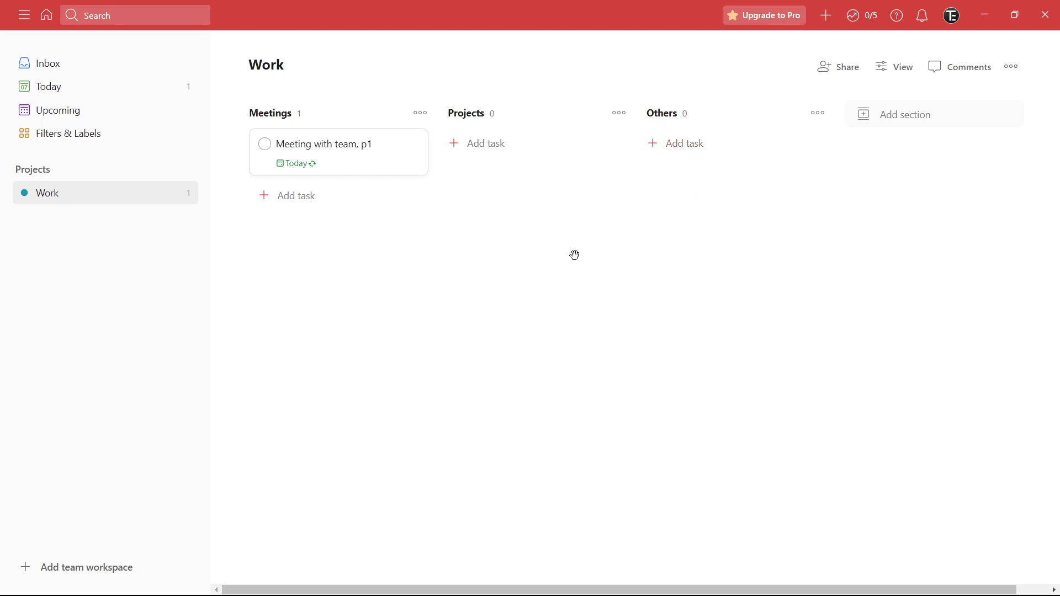
Quick-add 'go to the gym today evening p2' as a new task filed in the Inbox.
left_click(826, 17)
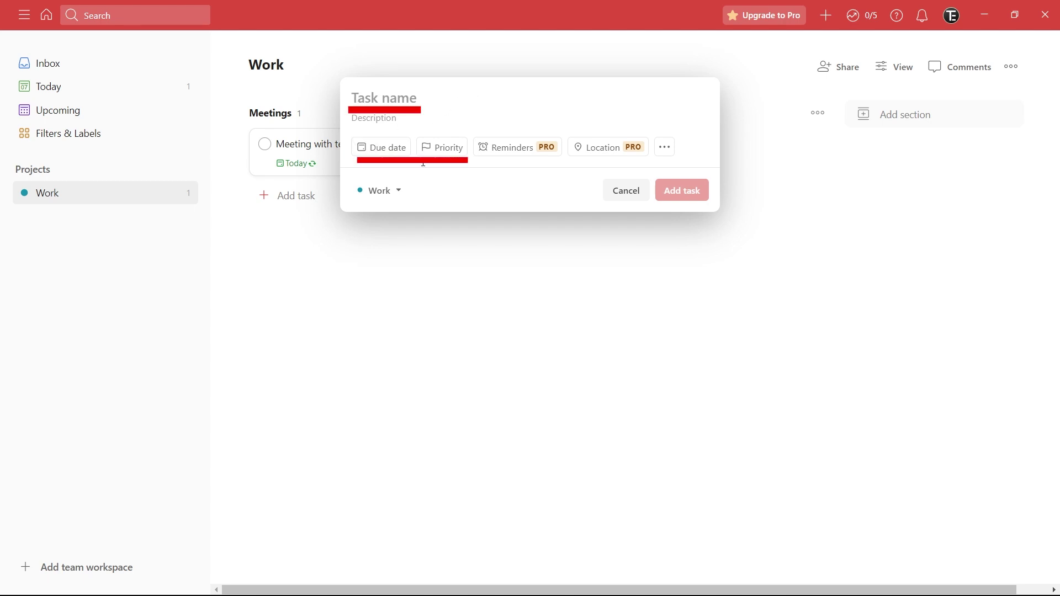
type("go to the gym ")
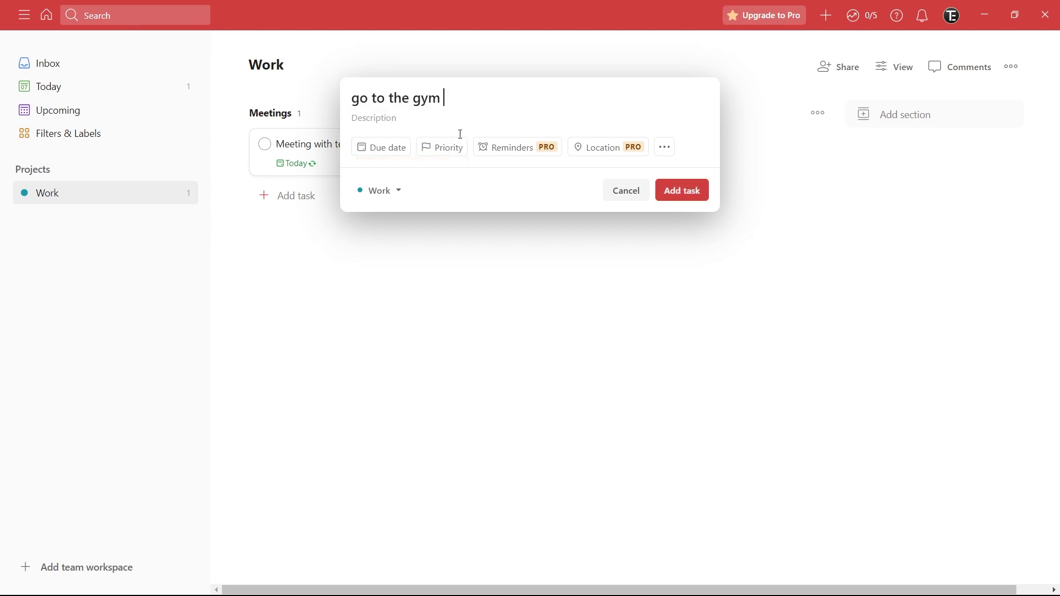
type("today evening p2")
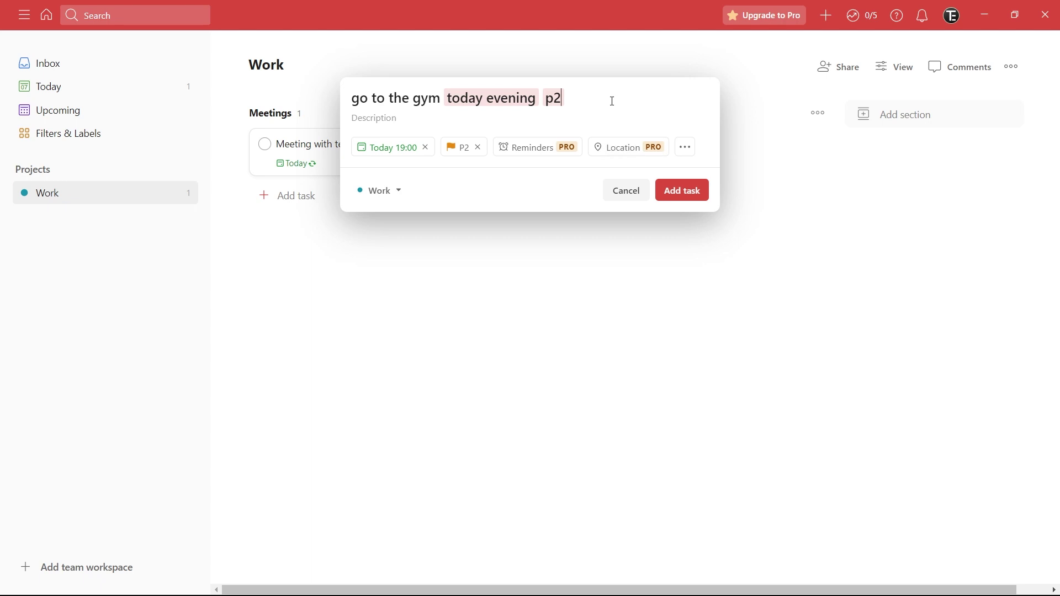
left_click(399, 193)
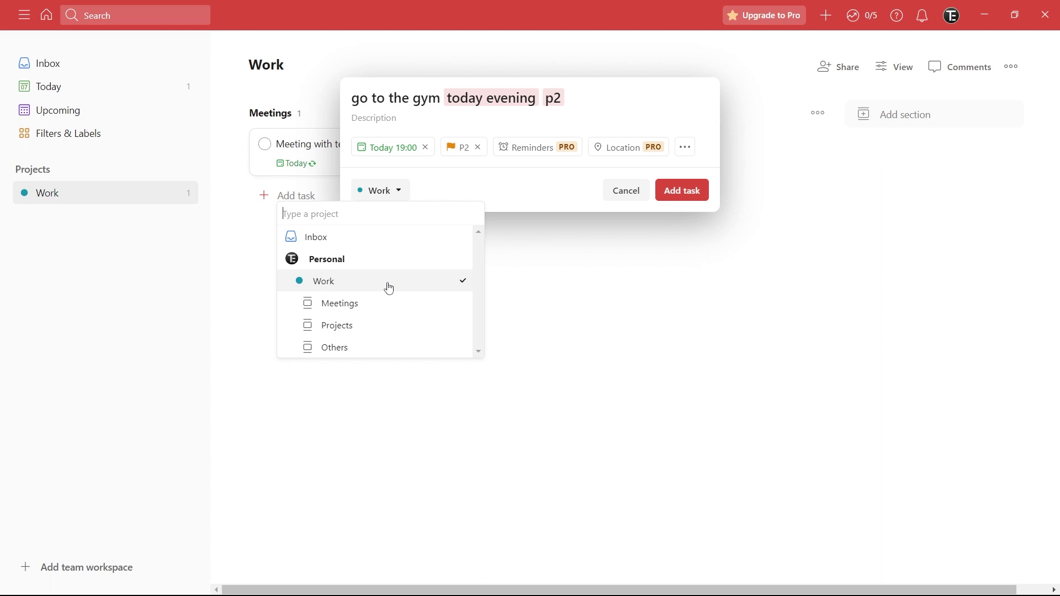
left_click(316, 239)
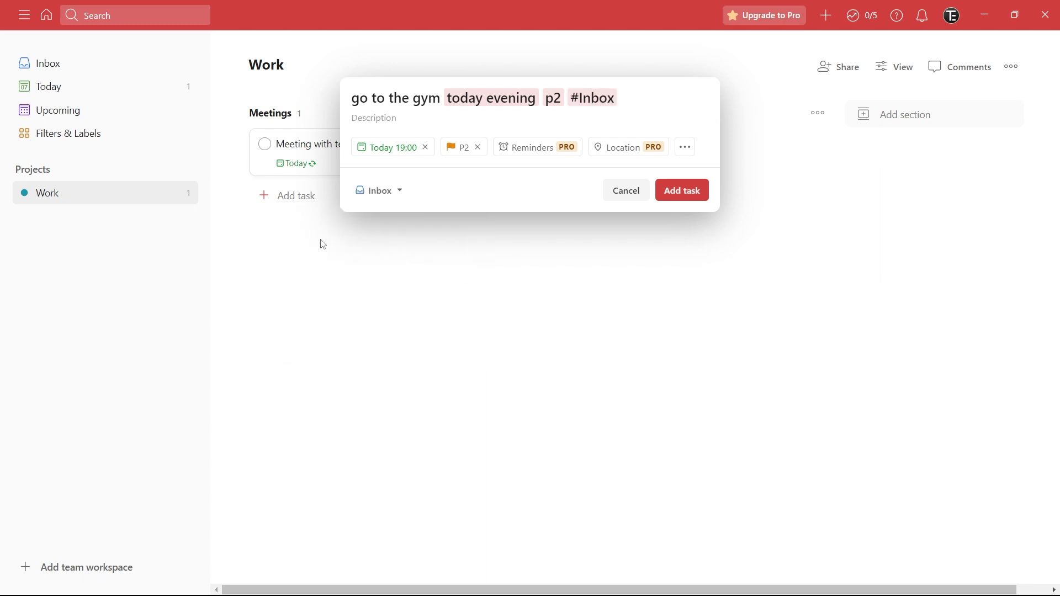
left_click(689, 198)
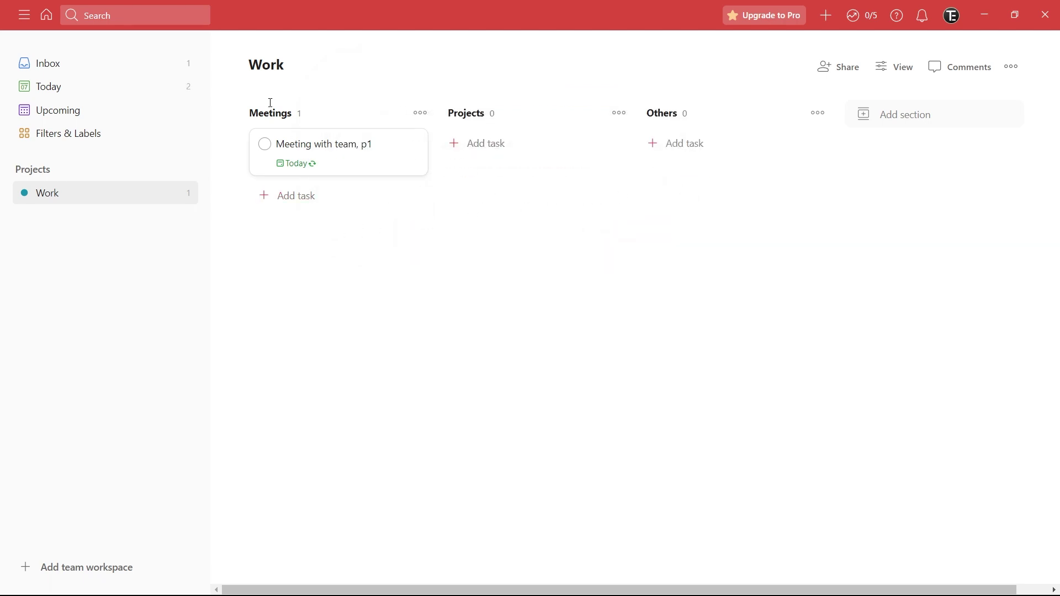
Move the gym task from the Inbox into Work's Others section and return to the Work board.
left_click(162, 68)
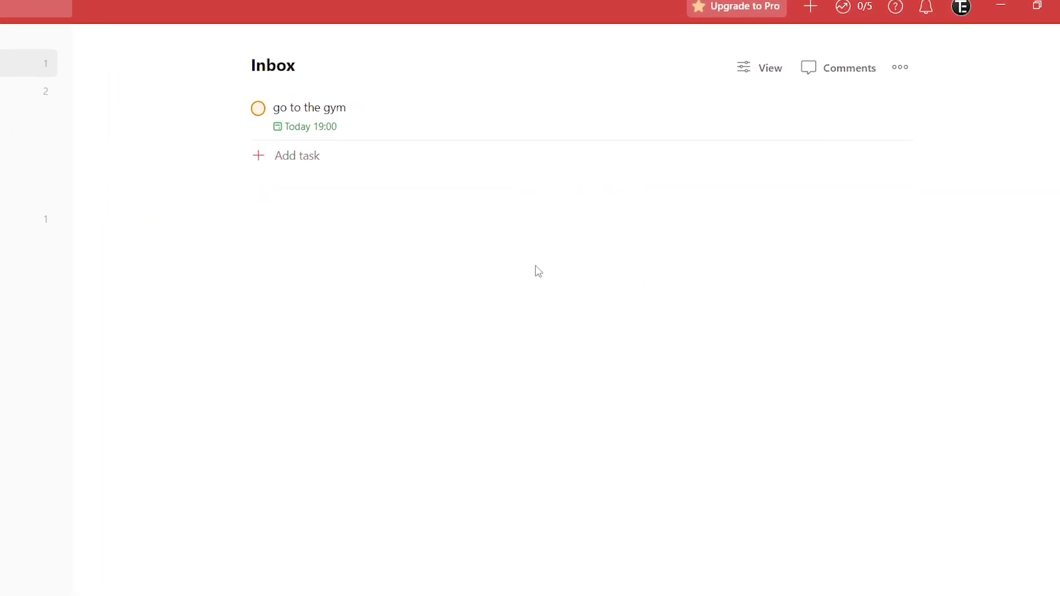
mouse_move(902, 111)
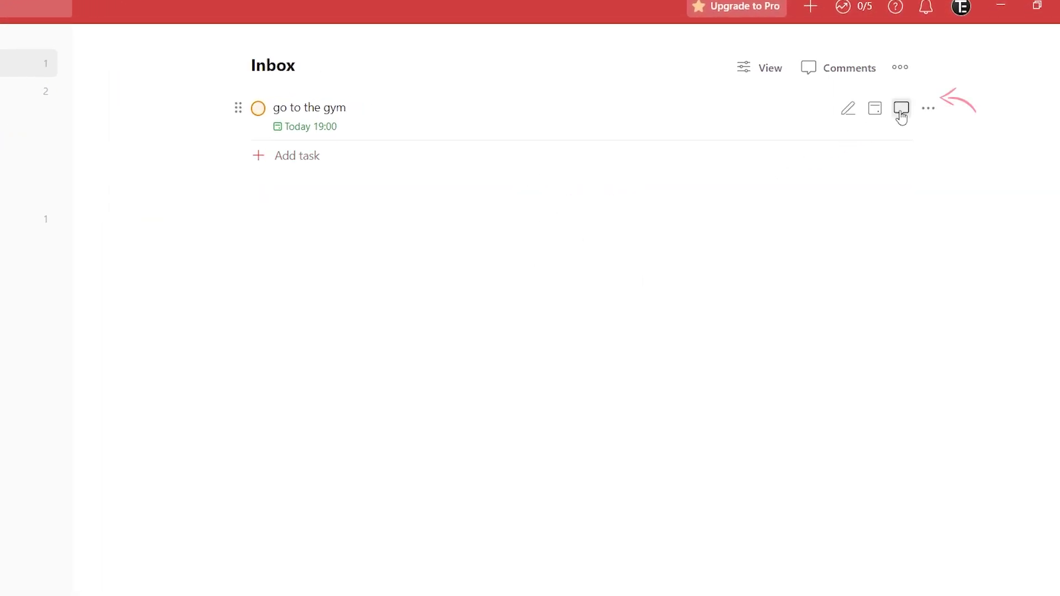
left_click(938, 114)
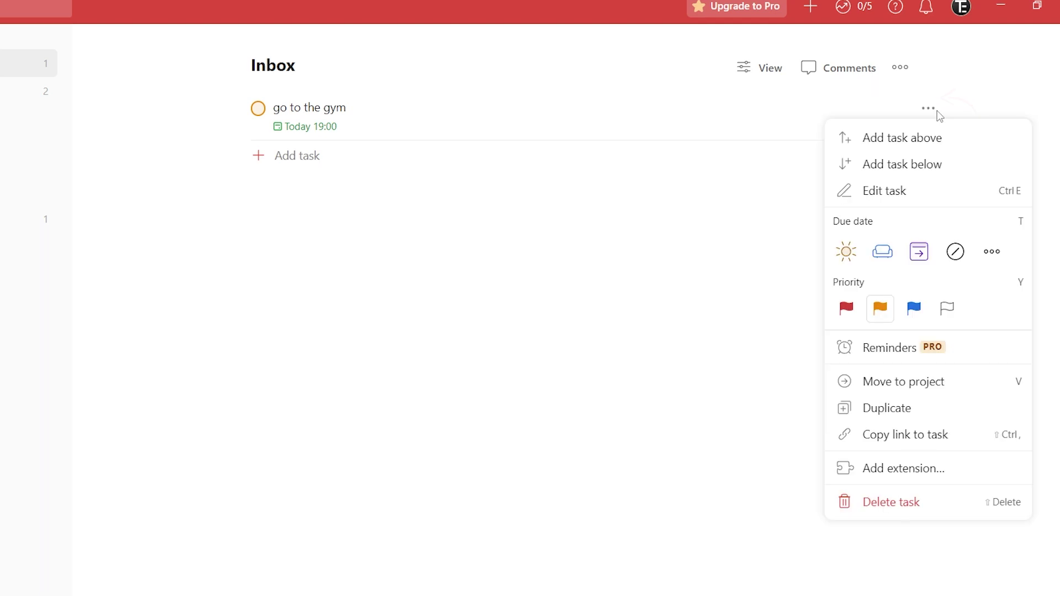
left_click(878, 390)
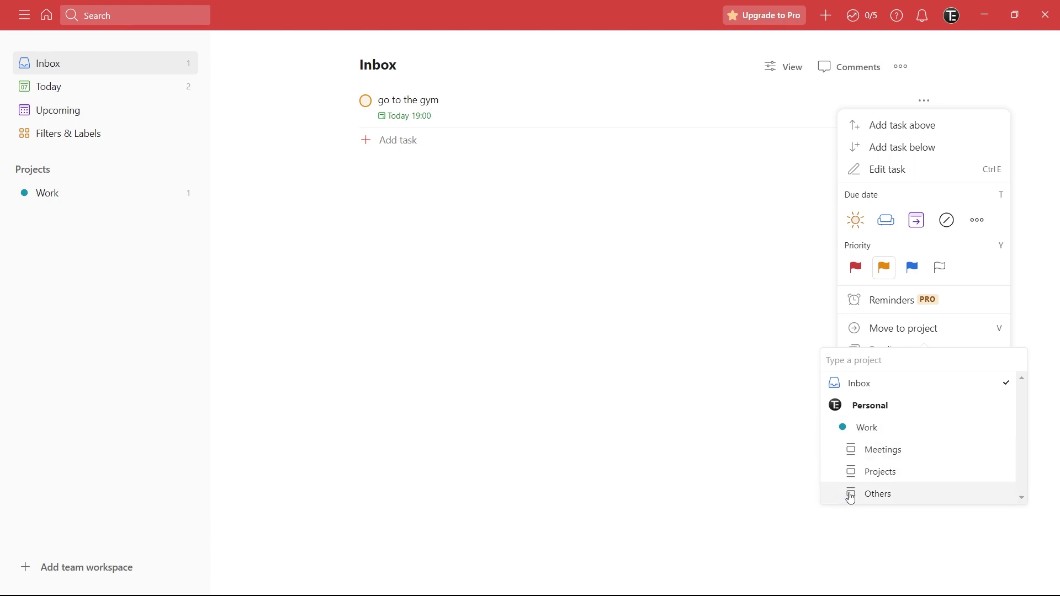
left_click(886, 499)
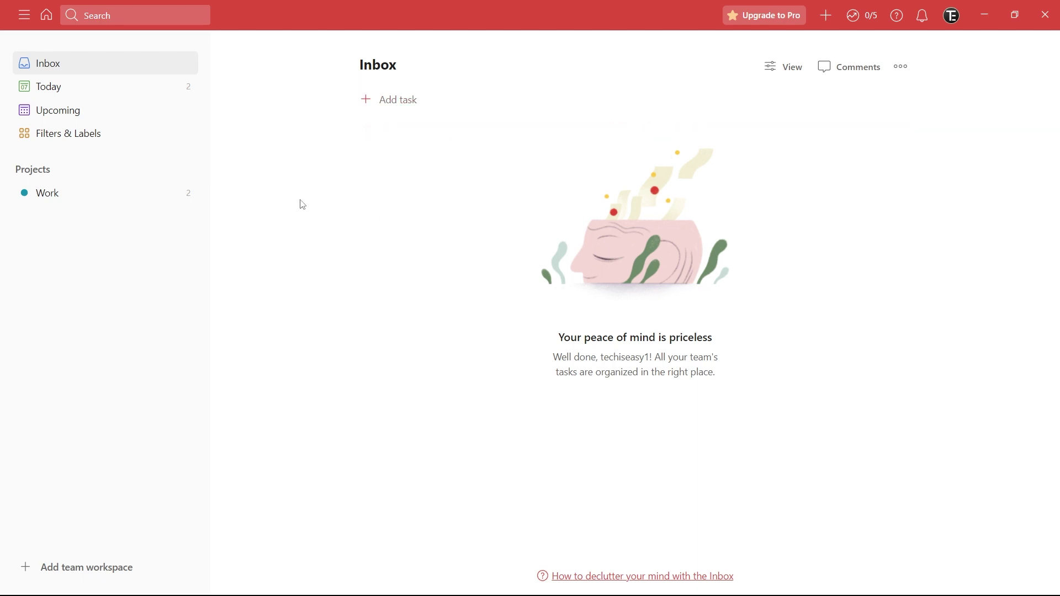
left_click(127, 195)
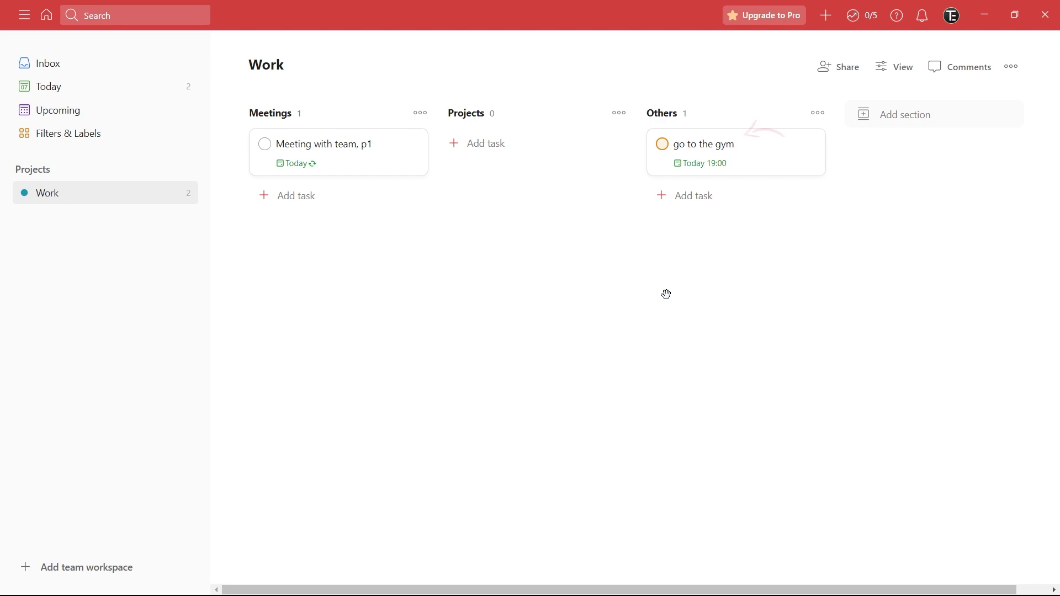
Add the sub-task 'buy banana before gym' to 'go to the gym', then glance at the card's actions menu.
left_click(762, 158)
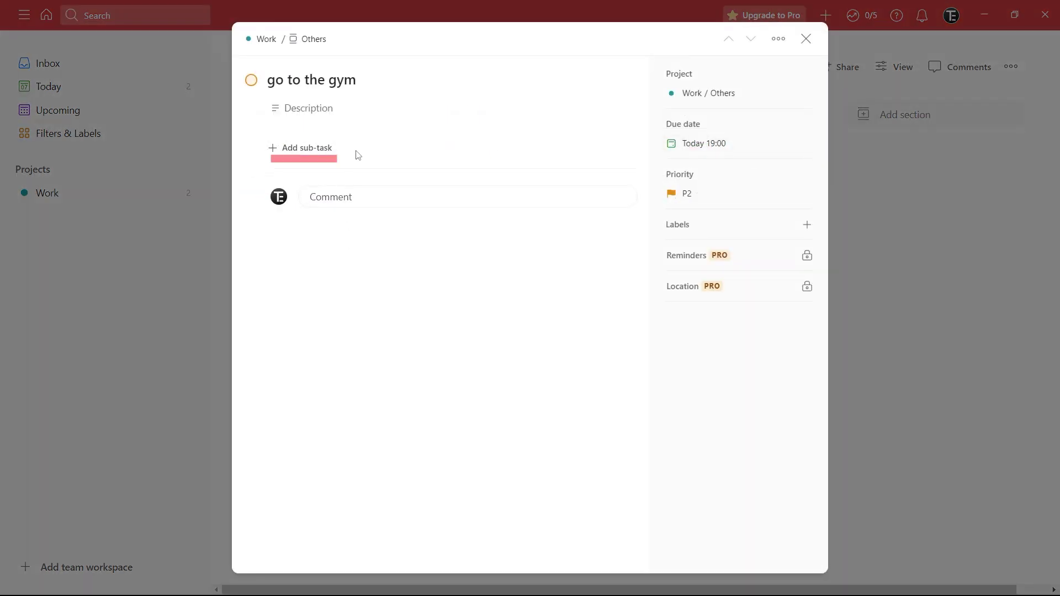
left_click(314, 148)
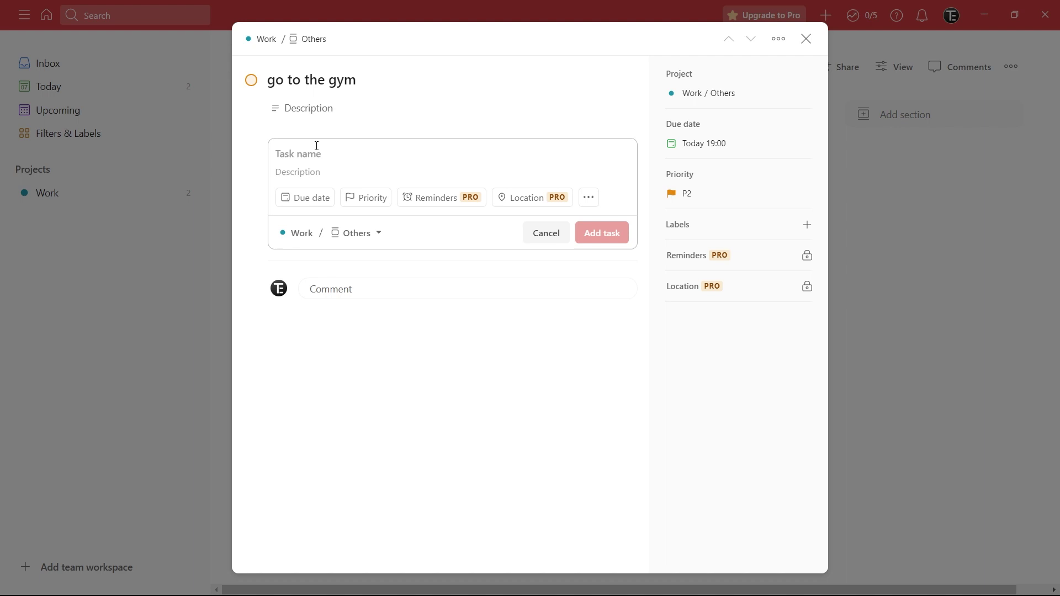
type("buy banan")
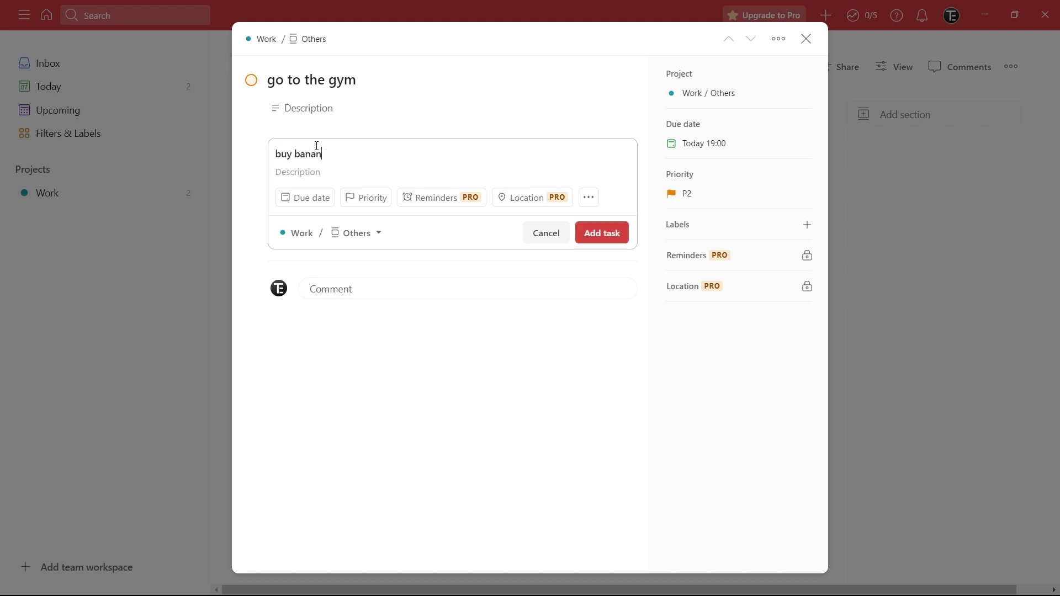
type("a before gym")
left_click(604, 239)
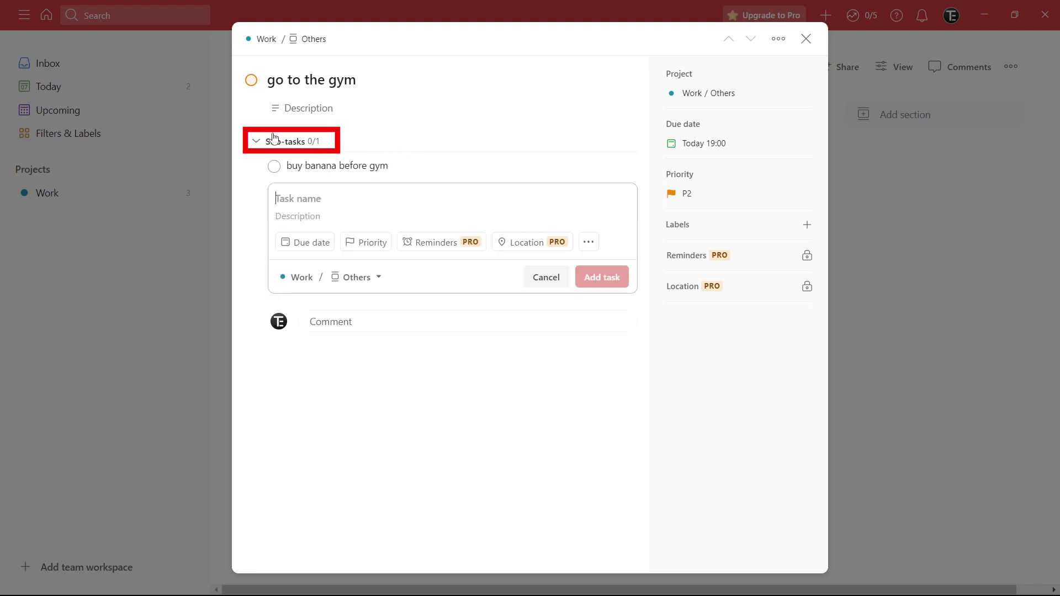
key("Escape")
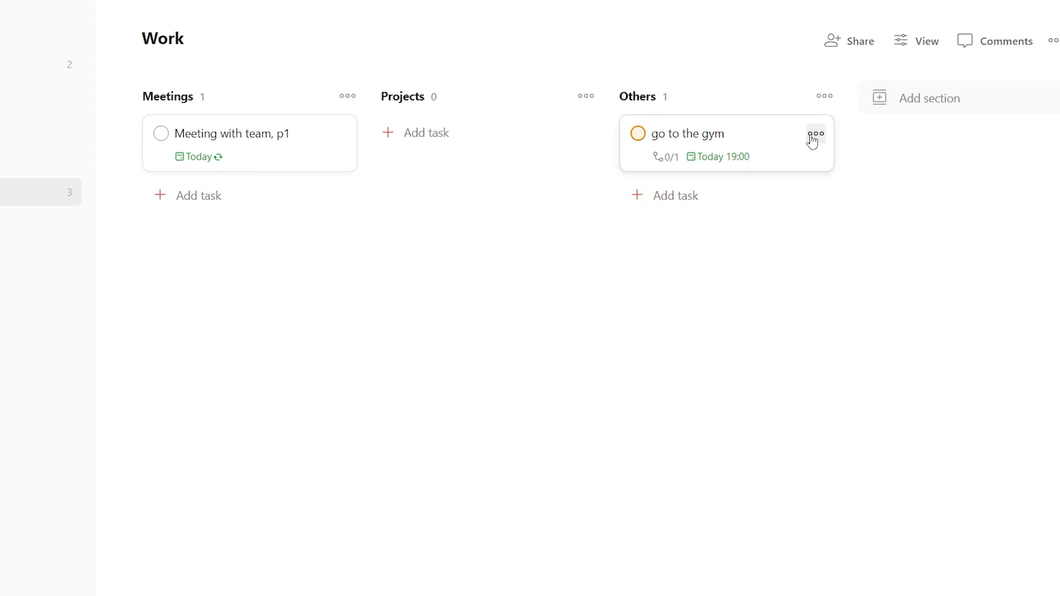
left_click(820, 136)
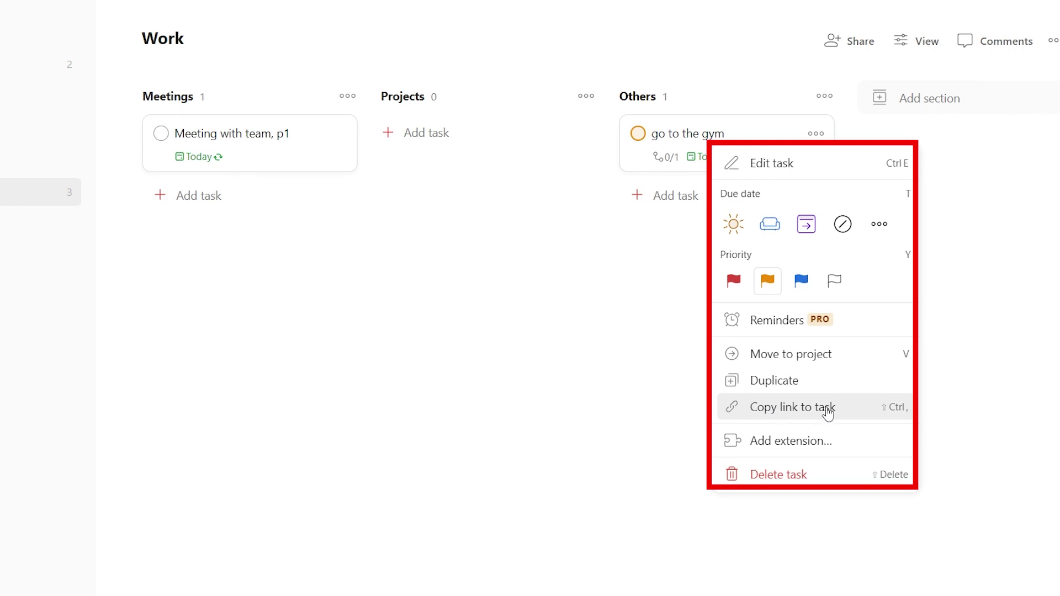
left_click(591, 383)
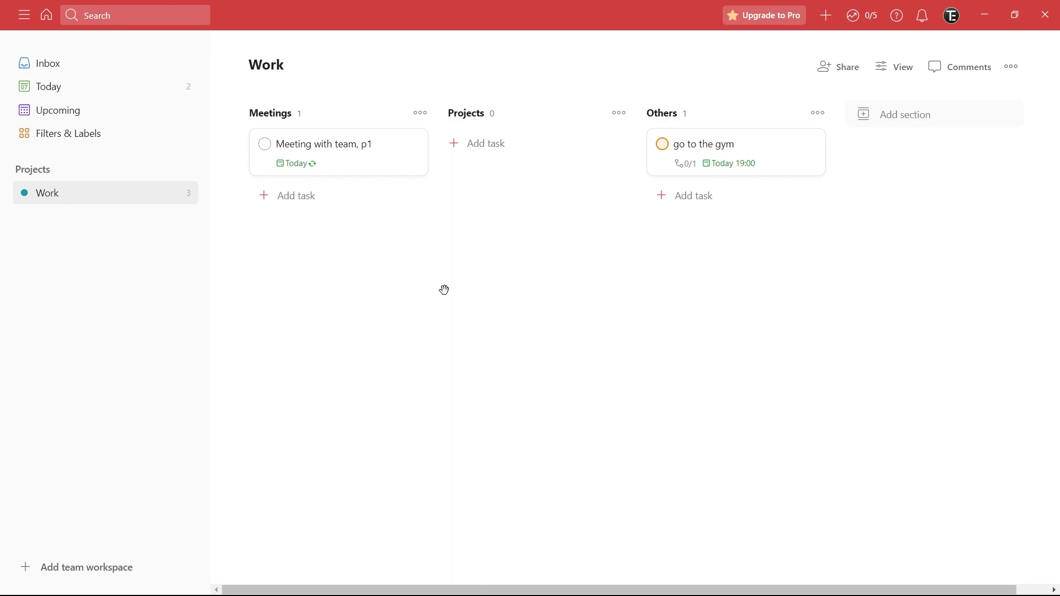
Complete today's 'Meeting with team, p1' so it recurs to tomorrow, then view Upcoming.
left_click(38, 91)
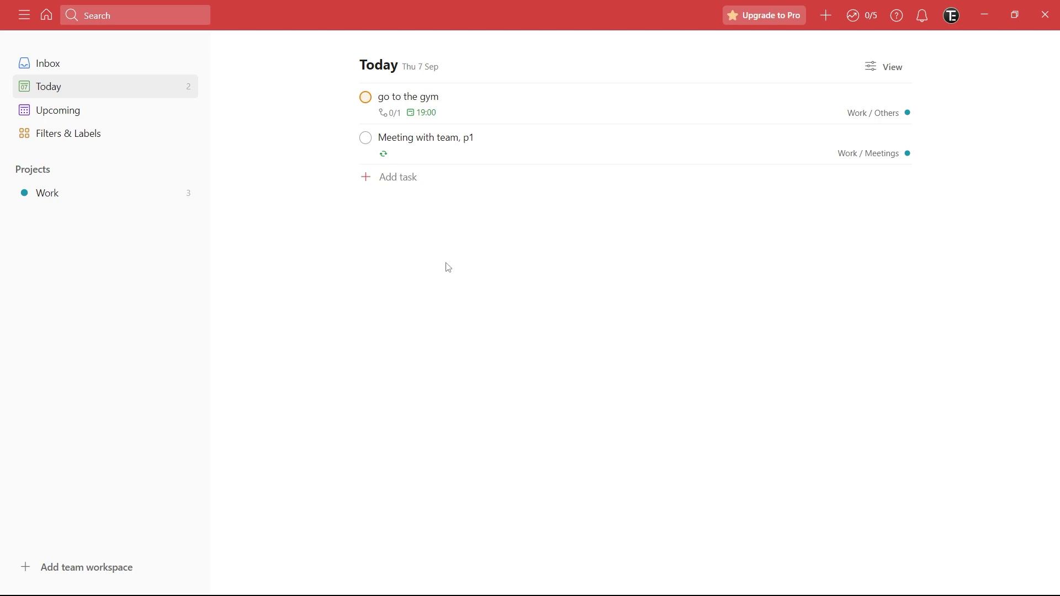
left_click(366, 138)
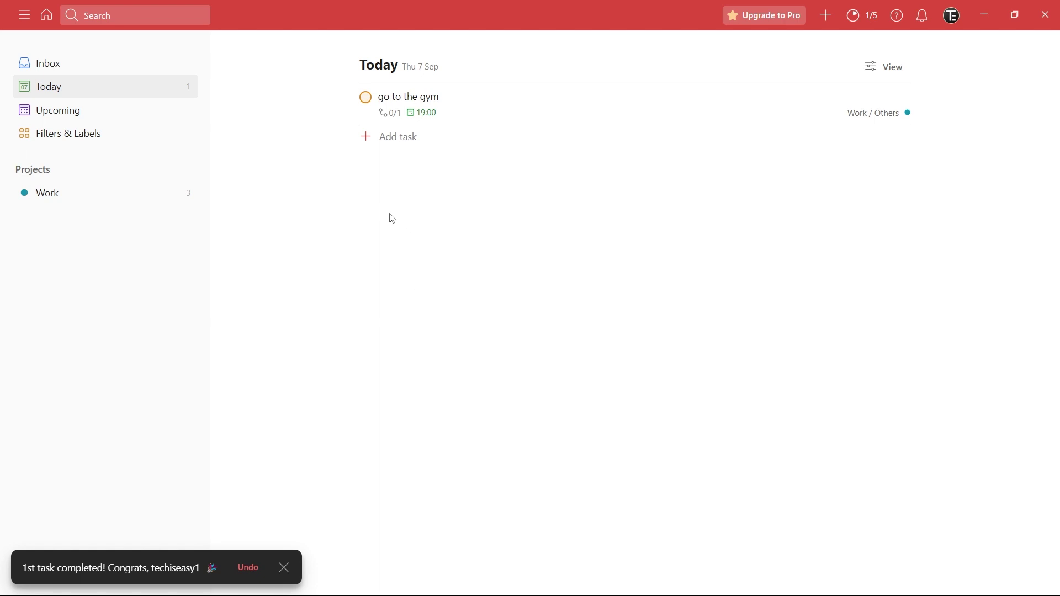
left_click(103, 117)
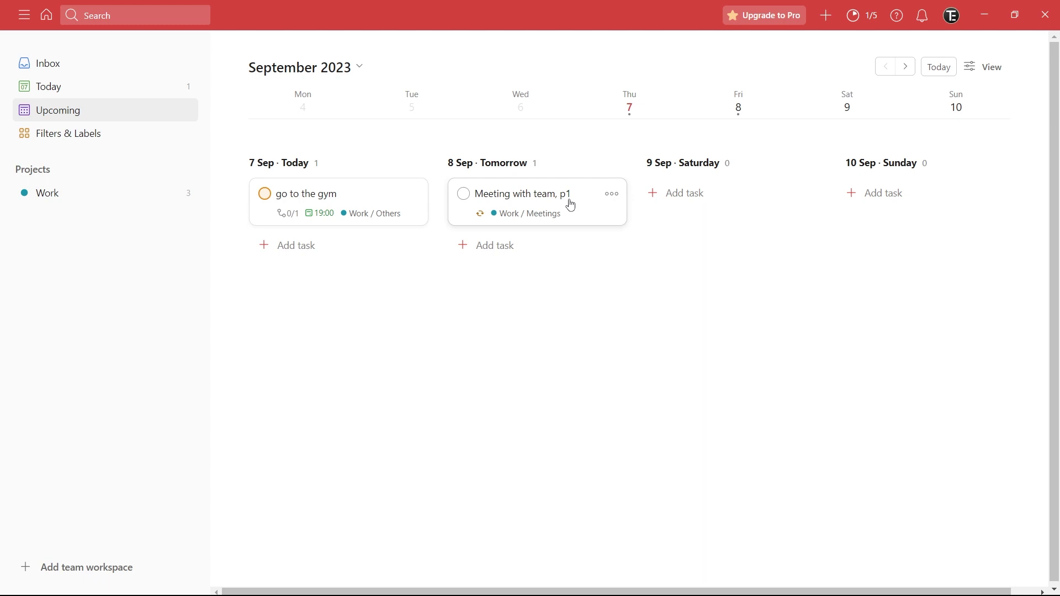
Look ahead at the 11–17 Sep week in Upcoming, then return to the current week.
left_click(906, 67)
left_click(886, 67)
left_click(906, 67)
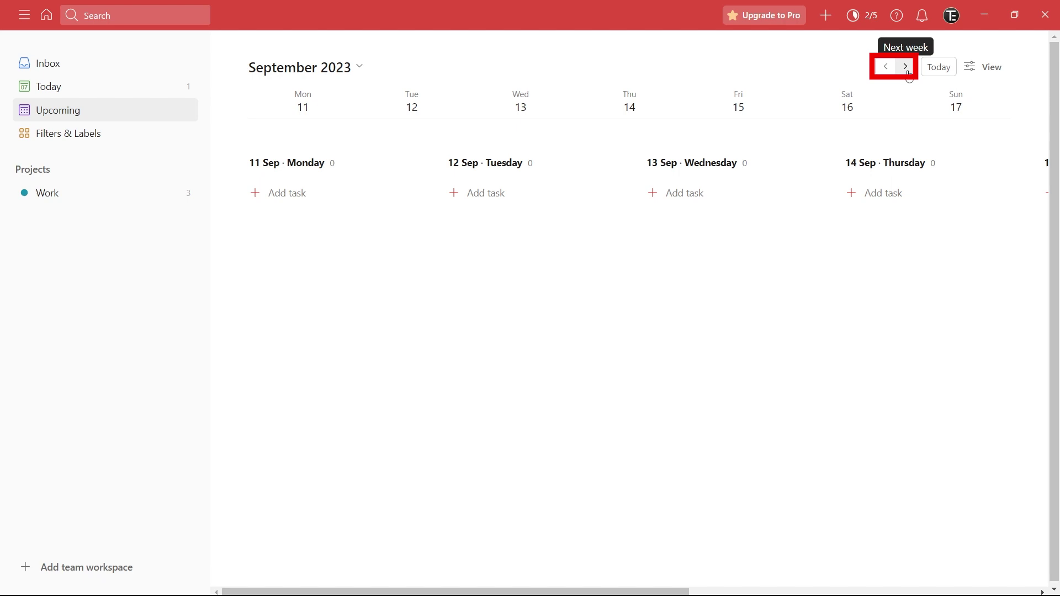
left_click(939, 67)
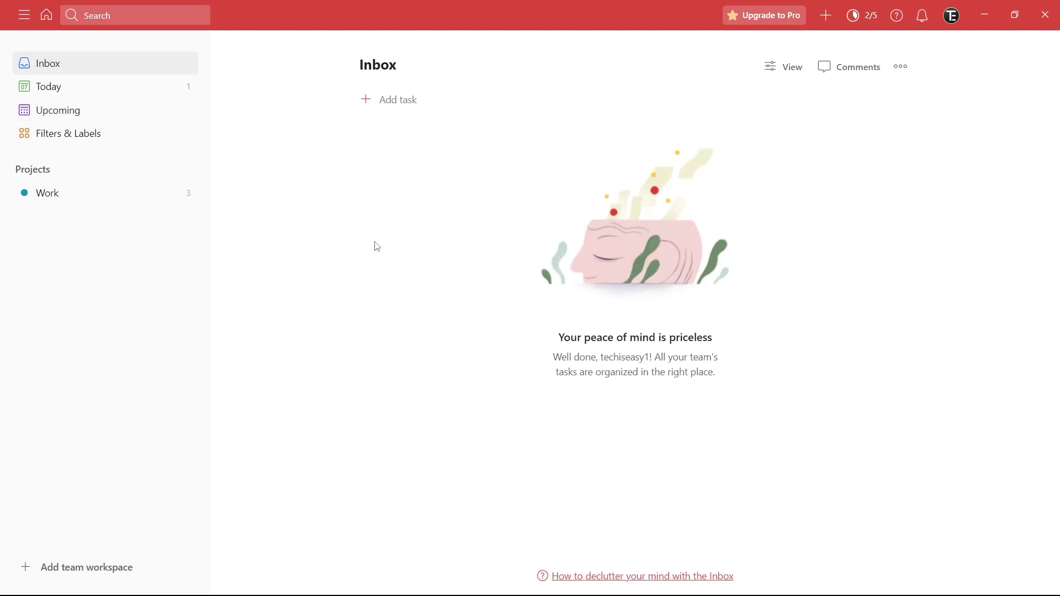